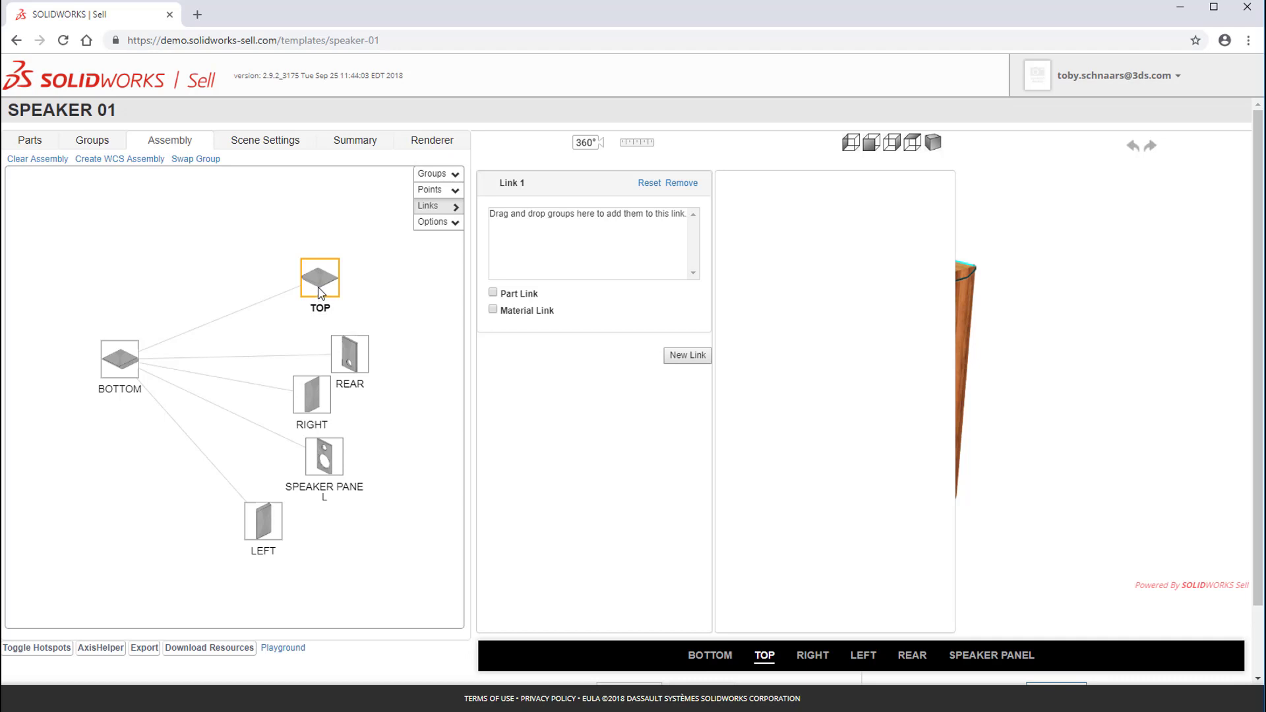
Step: Add the TOP, BOTTOM, REAR, RIGHT and LEFT groups to Link 1 and make it a material link
drag(320, 292, 558, 258)
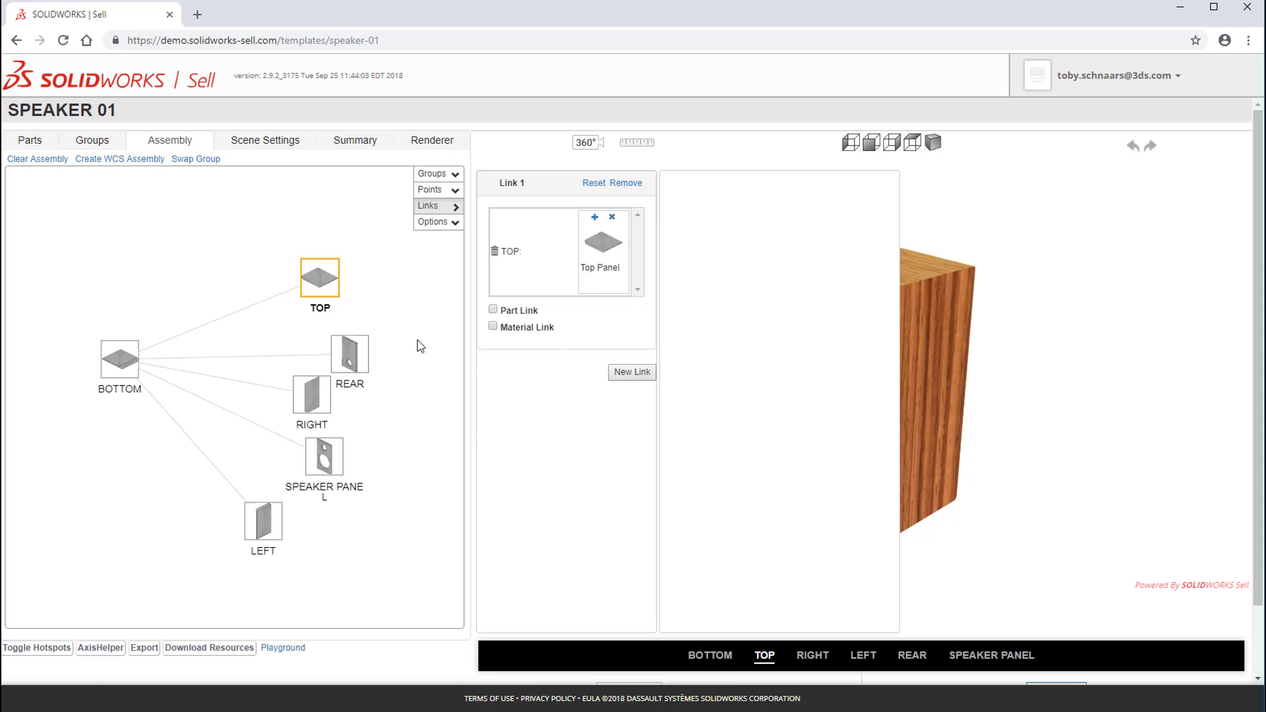
click(130, 376)
drag(123, 373, 601, 264)
drag(350, 363, 593, 356)
click(311, 395)
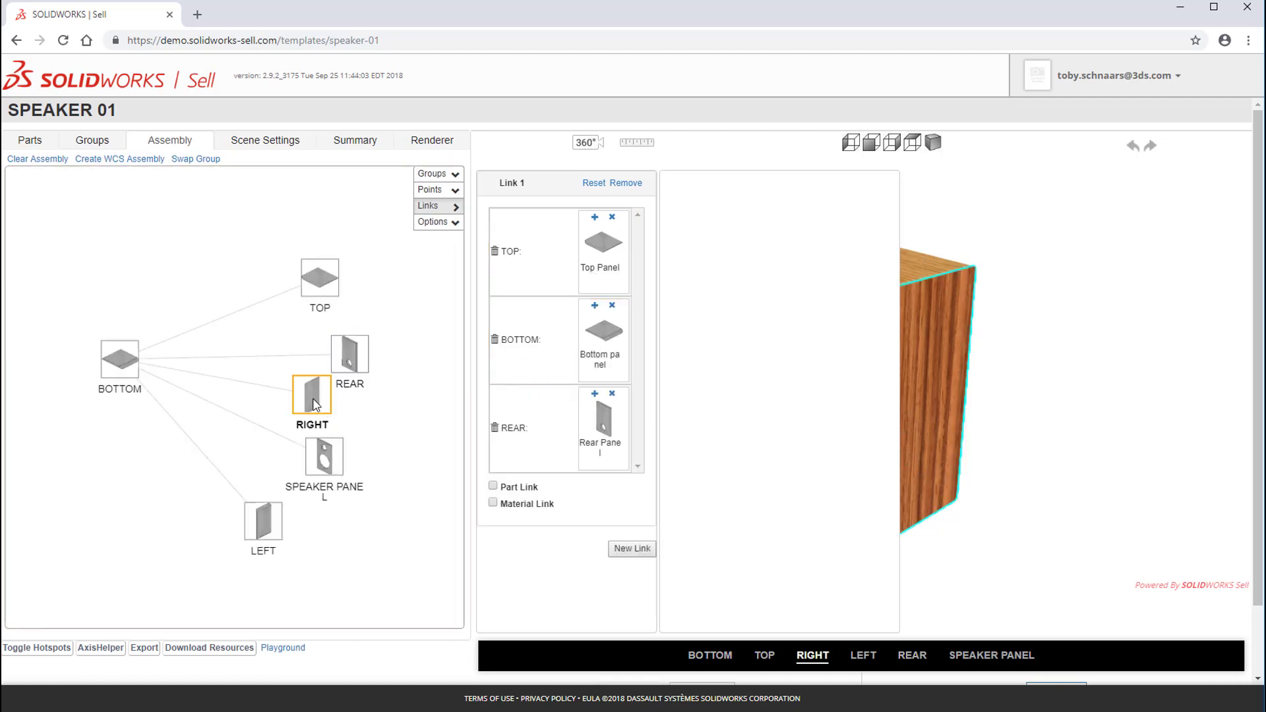
drag(311, 395, 554, 462)
click(262, 525)
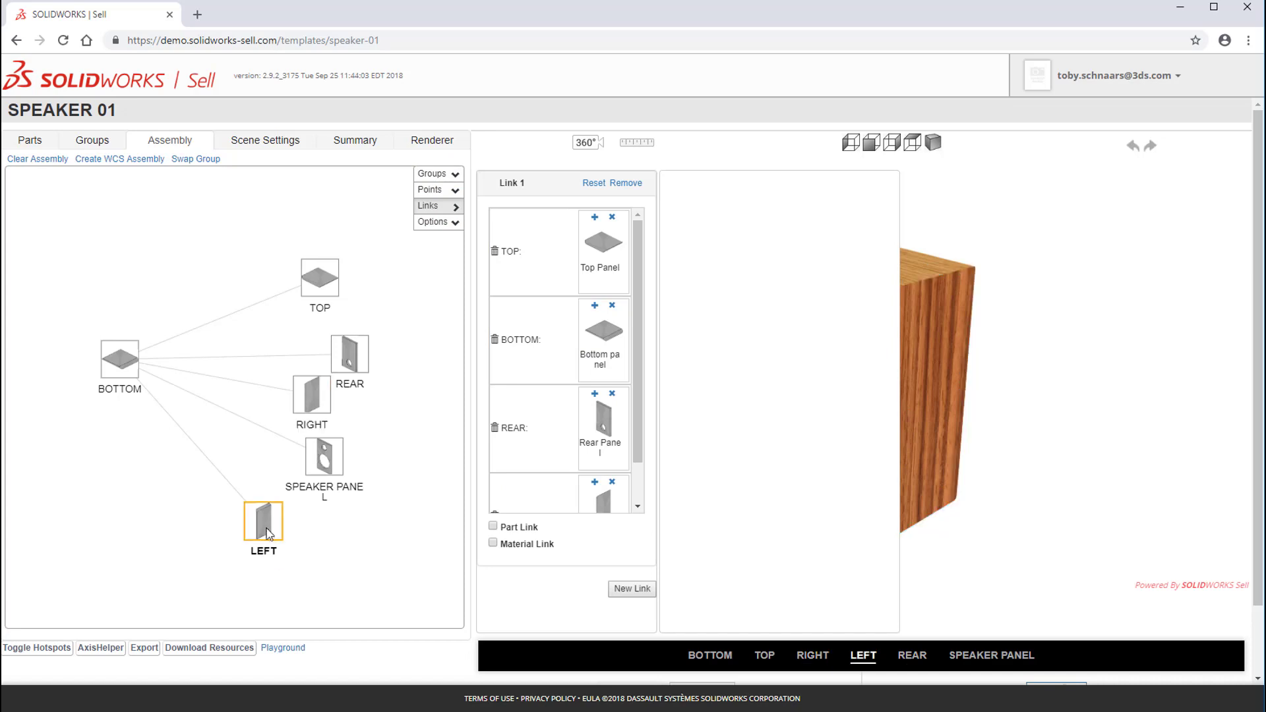
drag(263, 525, 600, 495)
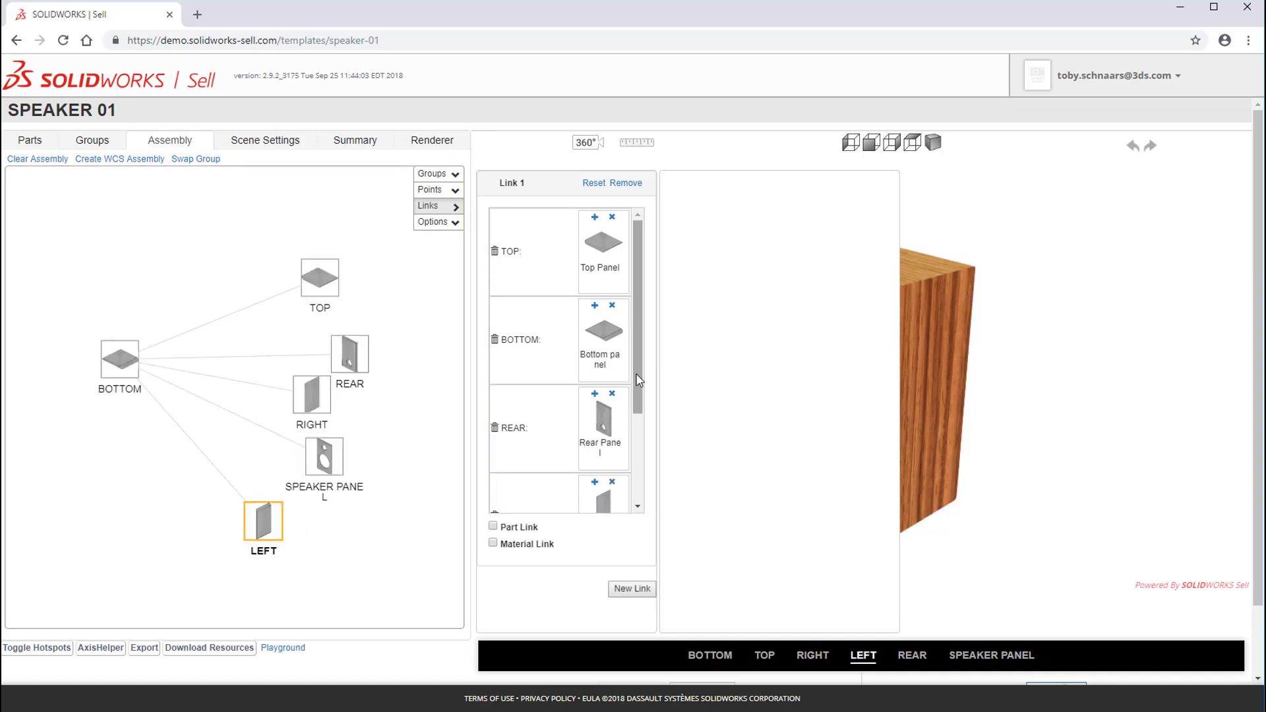
drag(637, 401, 643, 344)
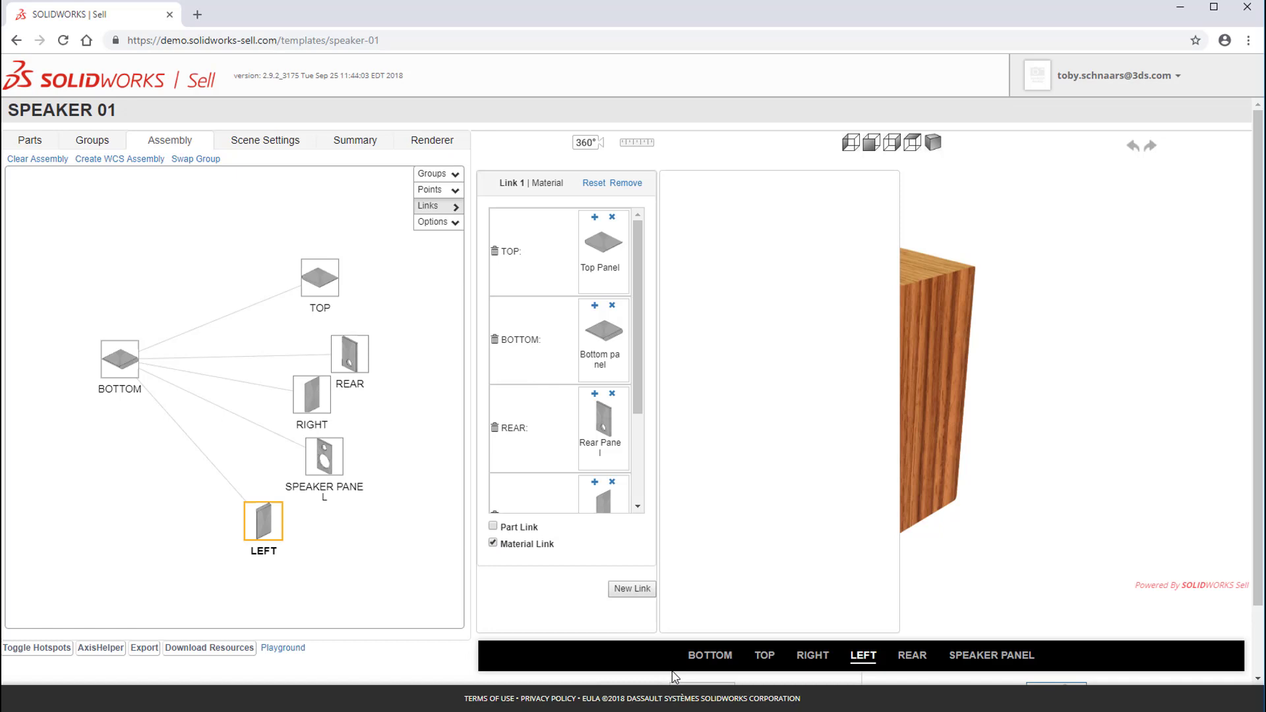
click(441, 207)
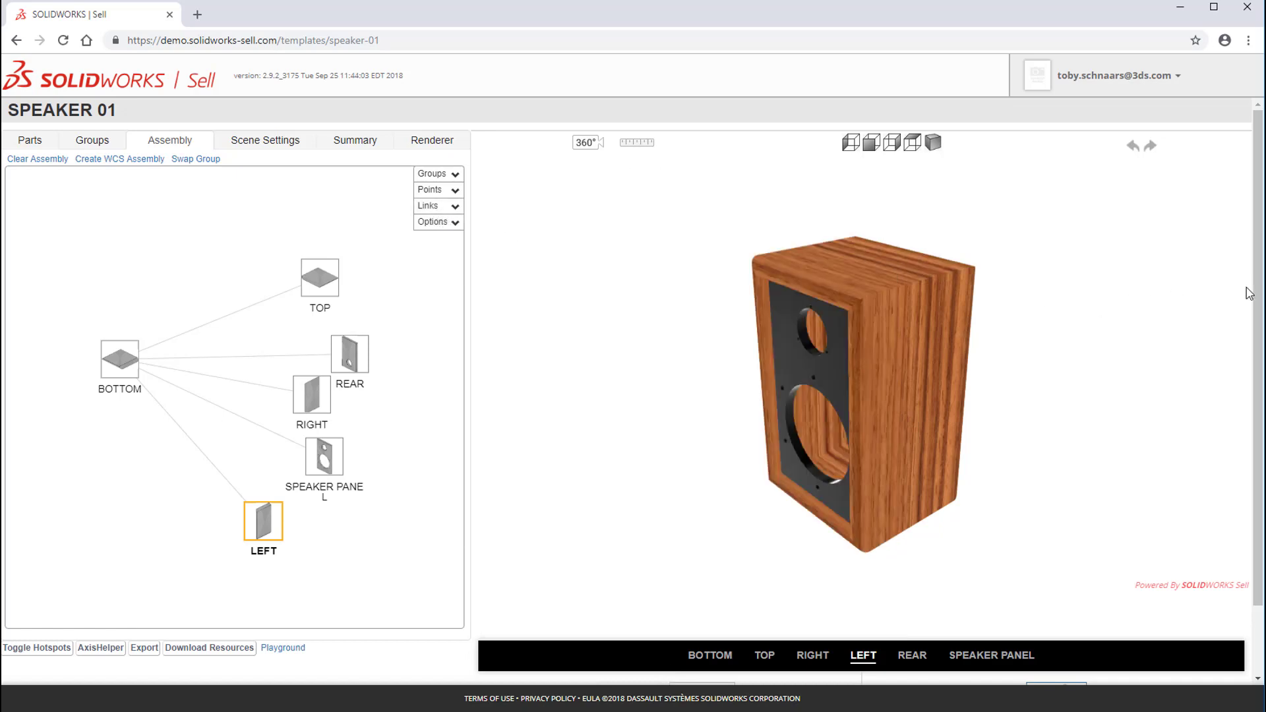
Step: Test the material link by applying Oak to the right panel and Walnut to the rear panel
drag(1258, 290, 1258, 358)
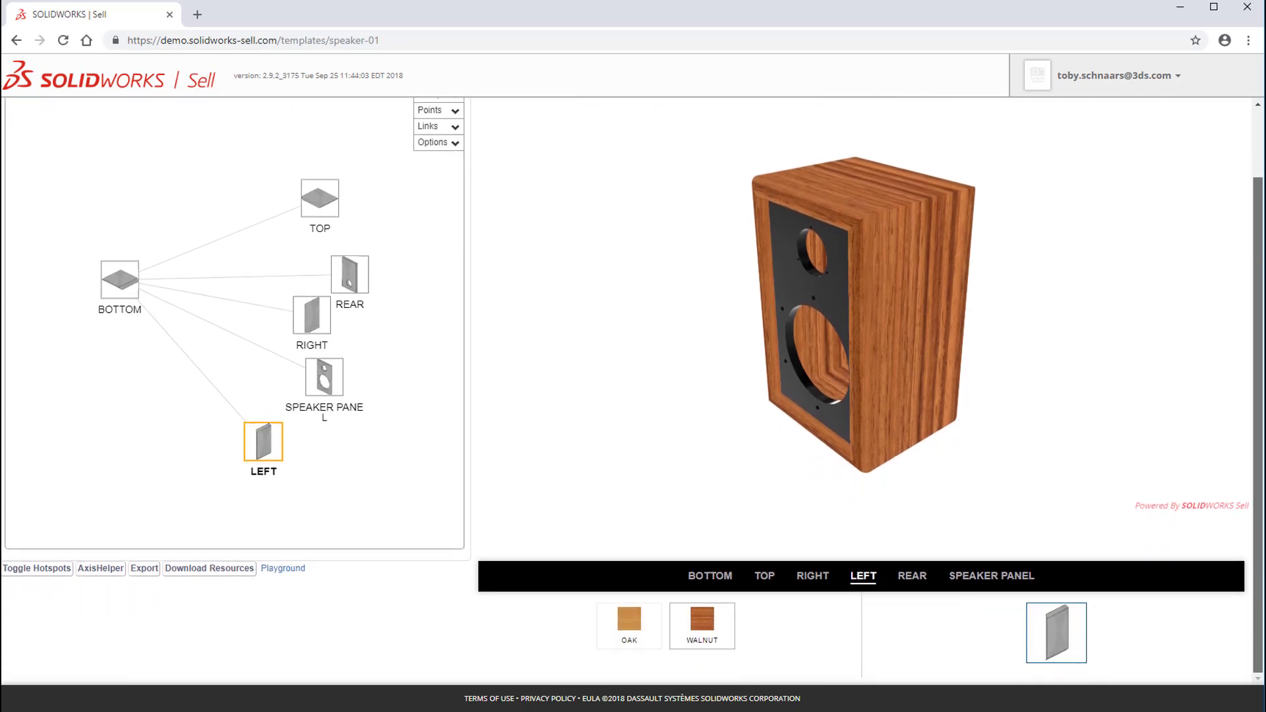
click(864, 188)
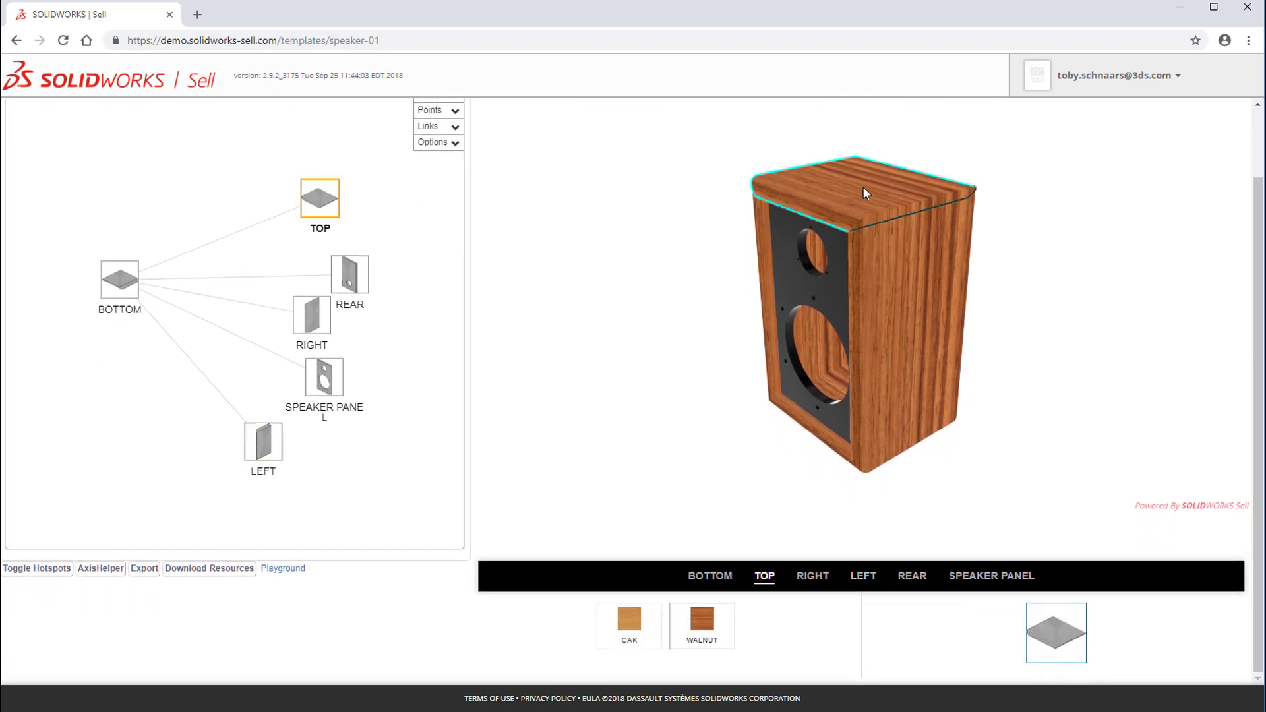
click(900, 272)
click(618, 628)
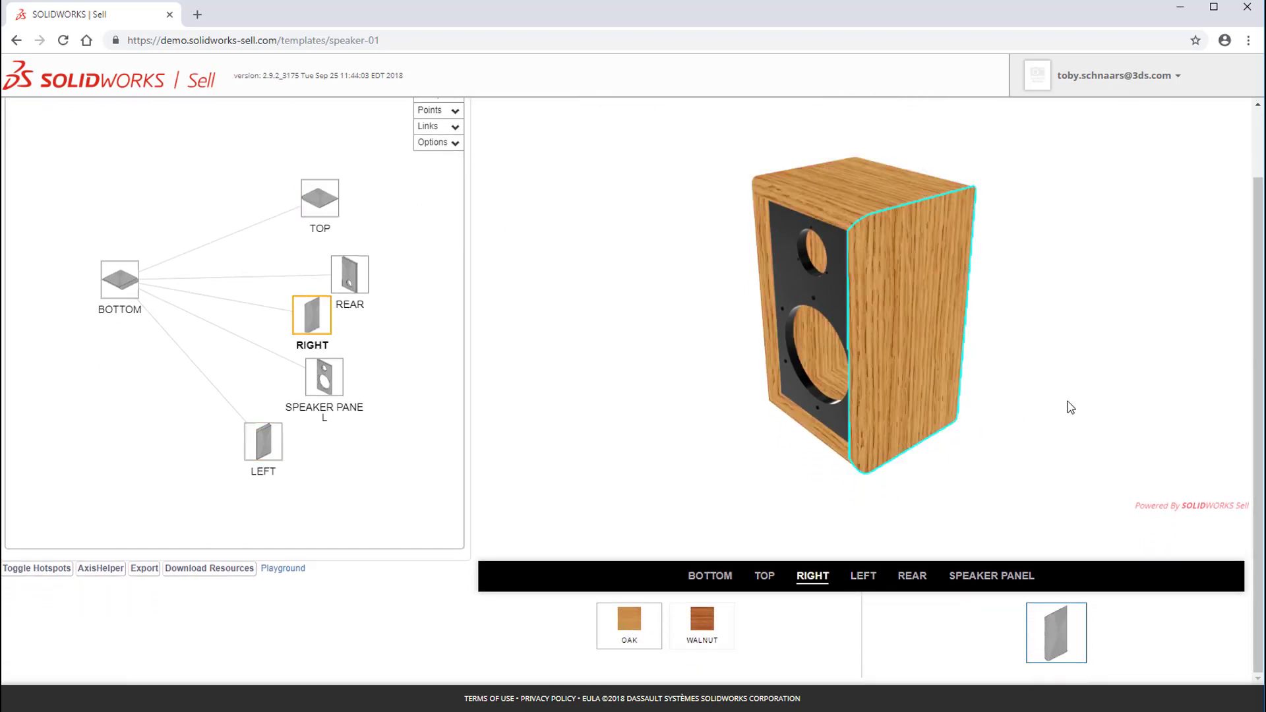
drag(1069, 404, 825, 461)
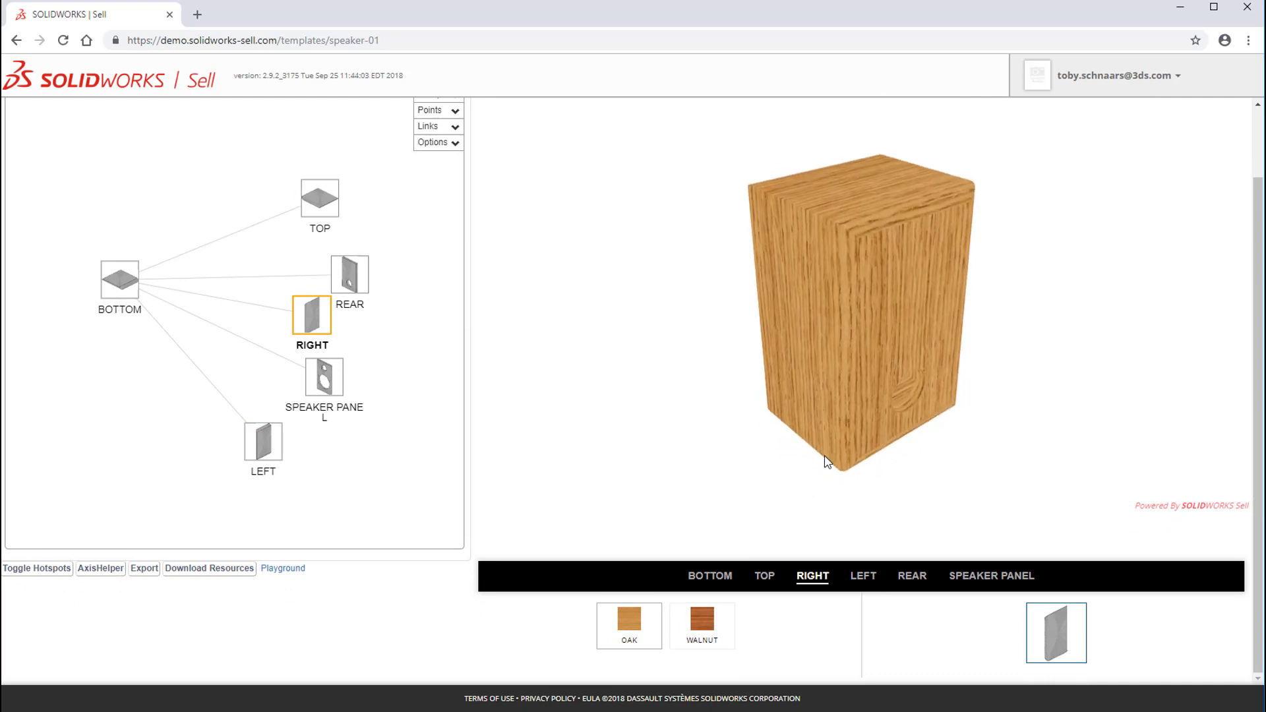
click(918, 293)
click(698, 640)
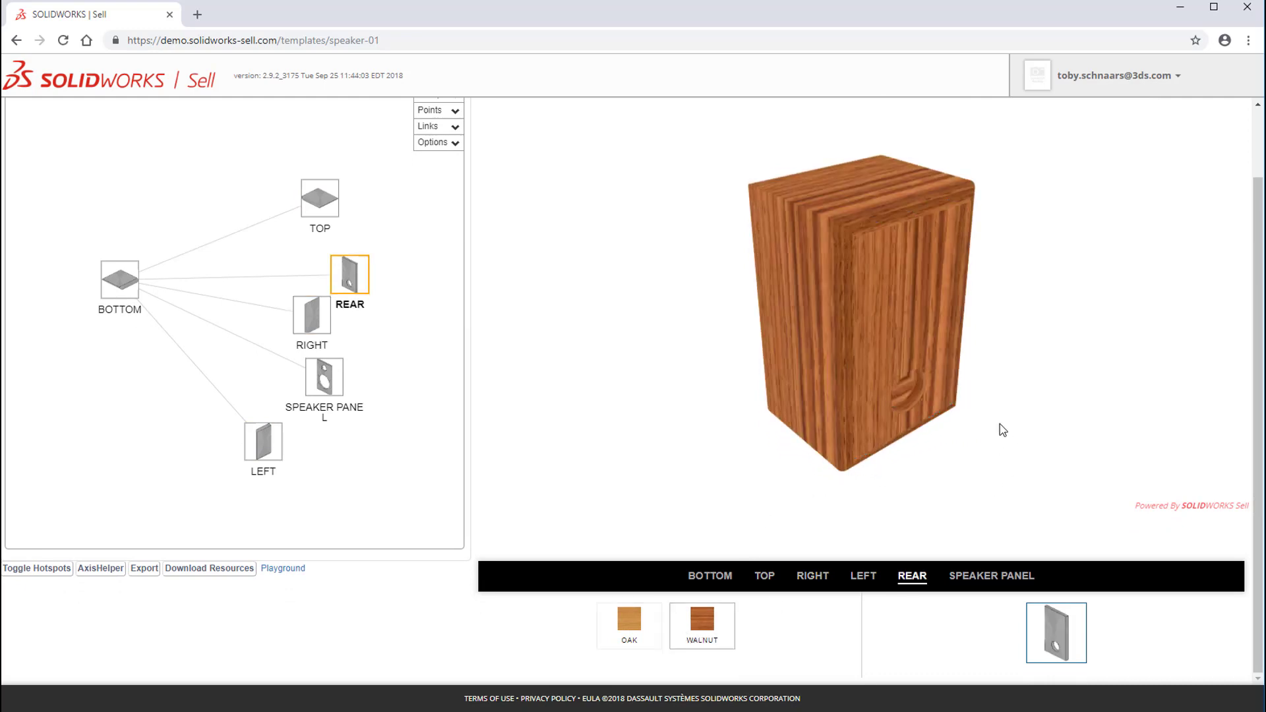
Step: Apply Oak to the left panel and view the linked cabinet from the front
drag(998, 429, 785, 429)
click(890, 328)
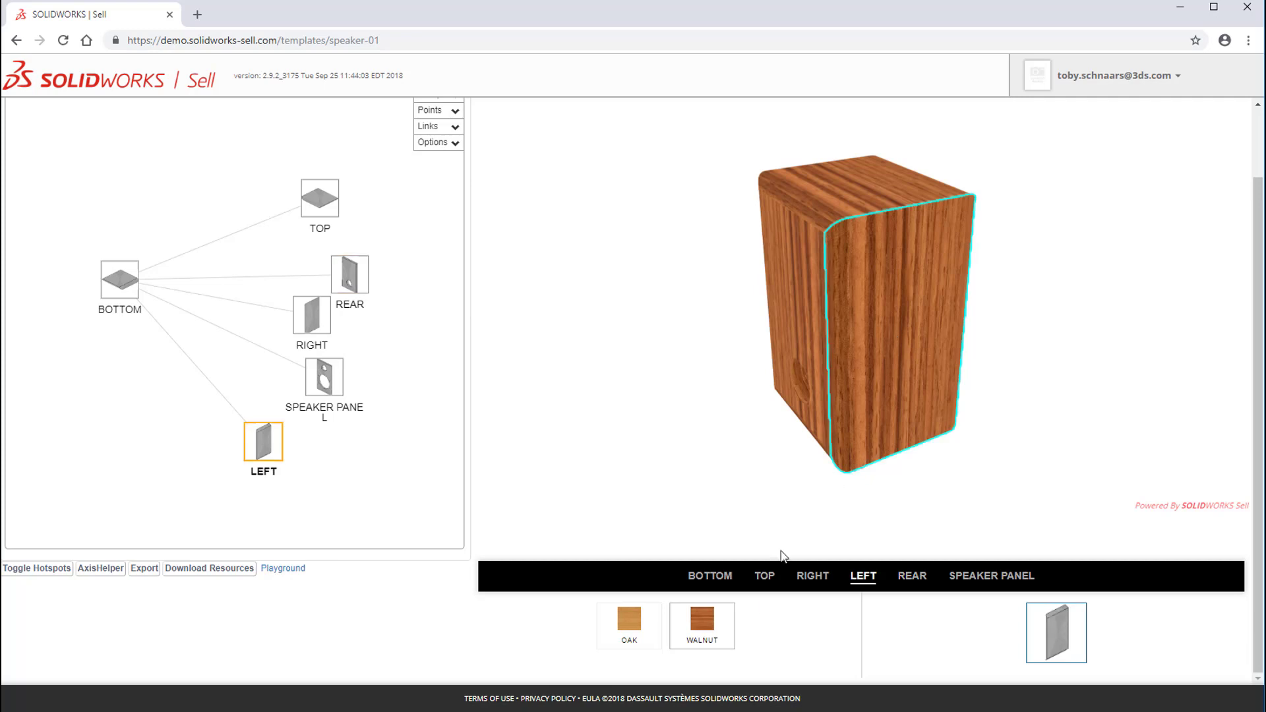
click(630, 621)
drag(723, 492, 971, 469)
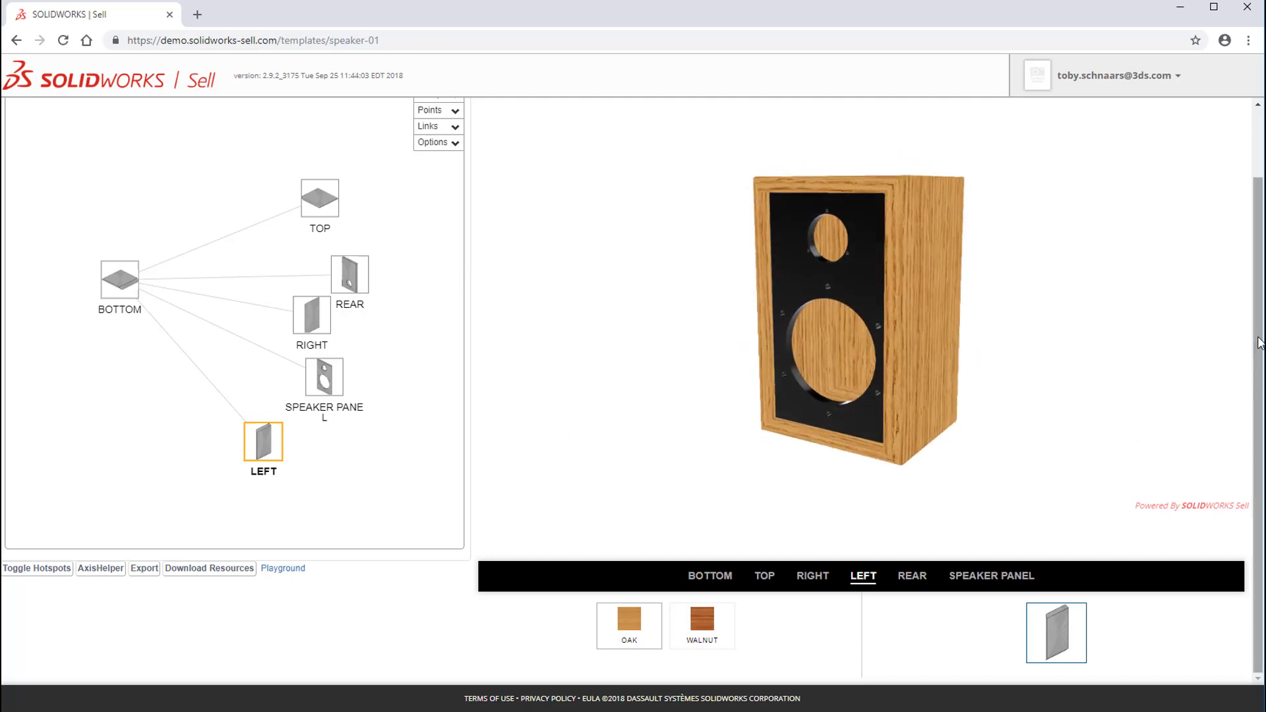
scroll(1260, 342, up, 2)
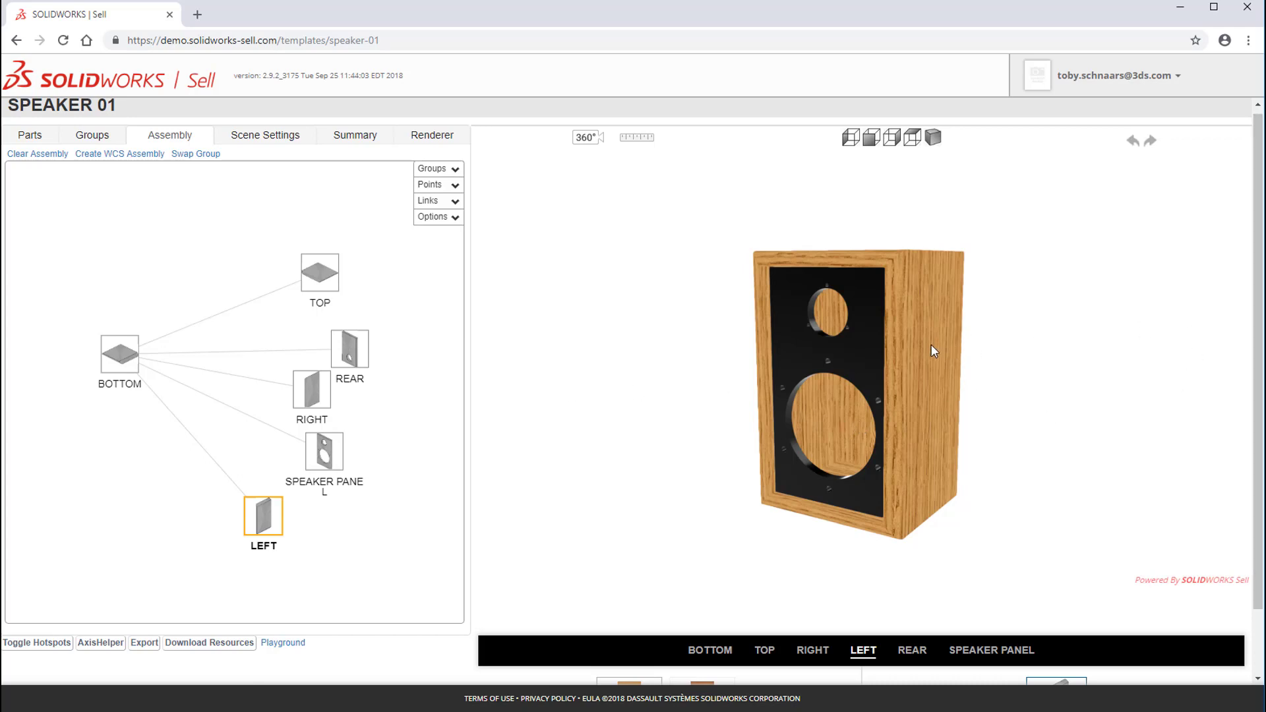
drag(934, 351, 926, 365)
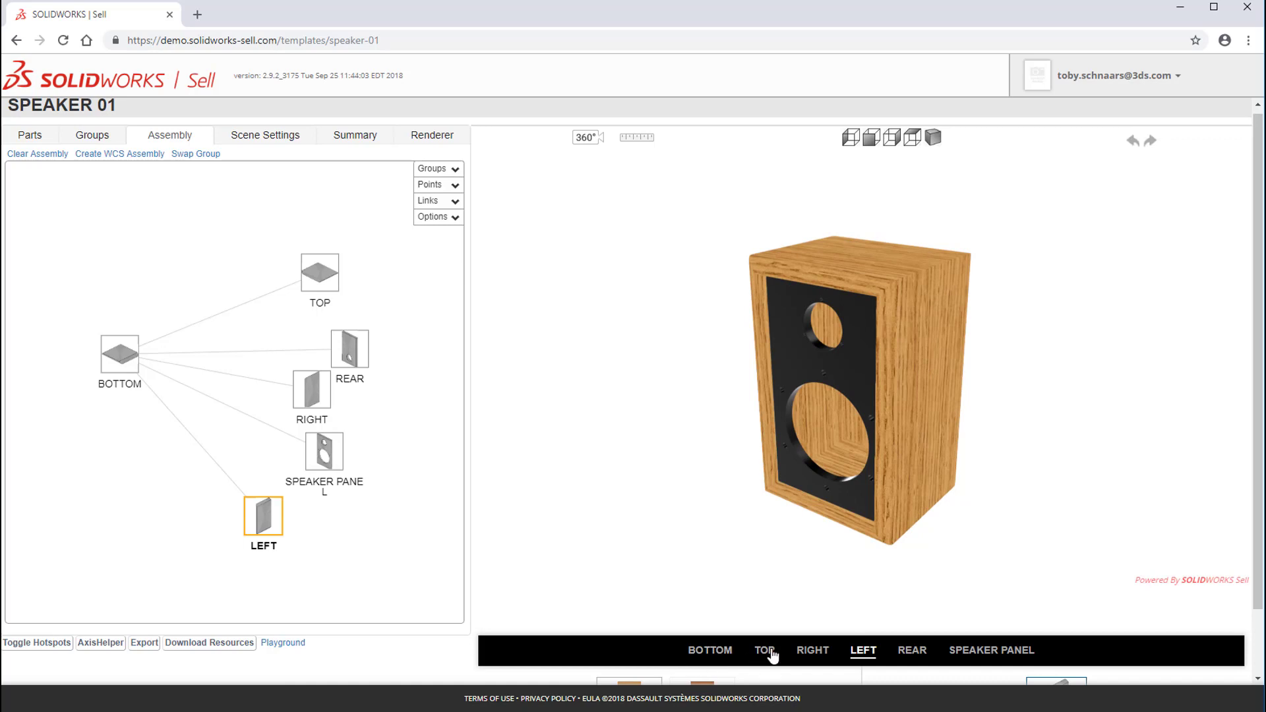
Step: Set the BOTTOM group's type to Connection and return to the assembly to check the configurator options
scroll(1259, 462, down, 2)
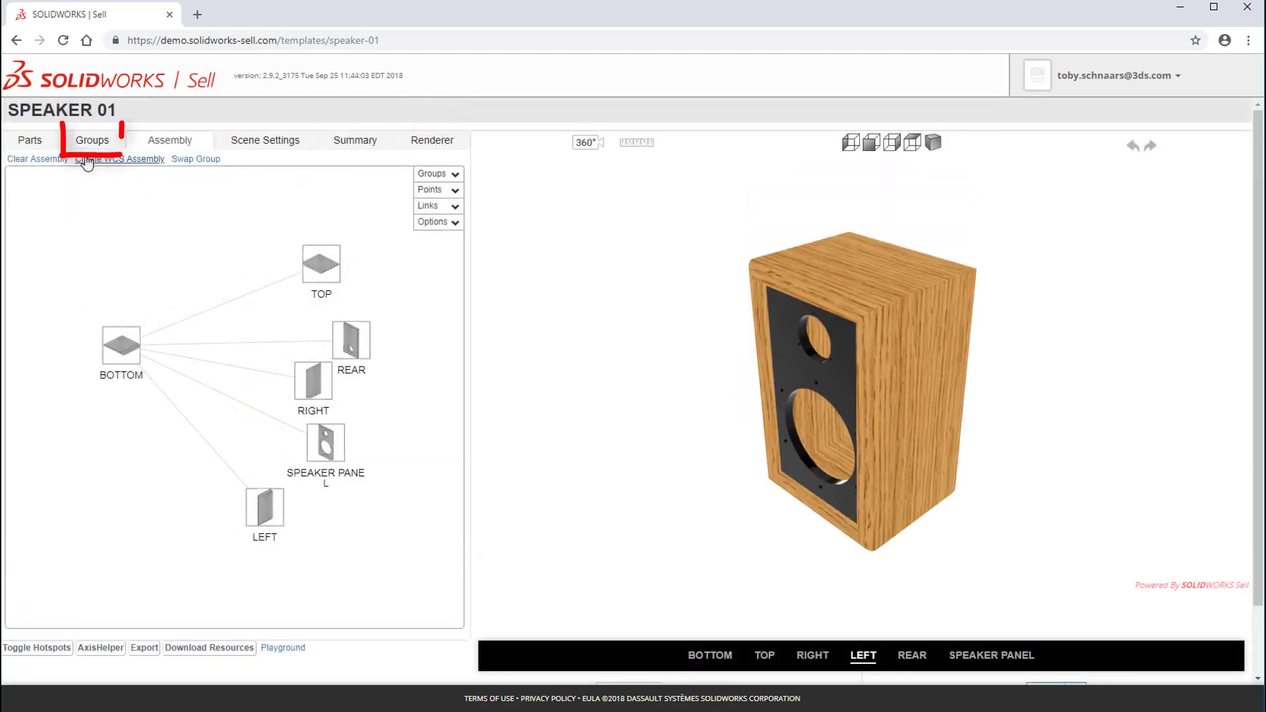
click(92, 140)
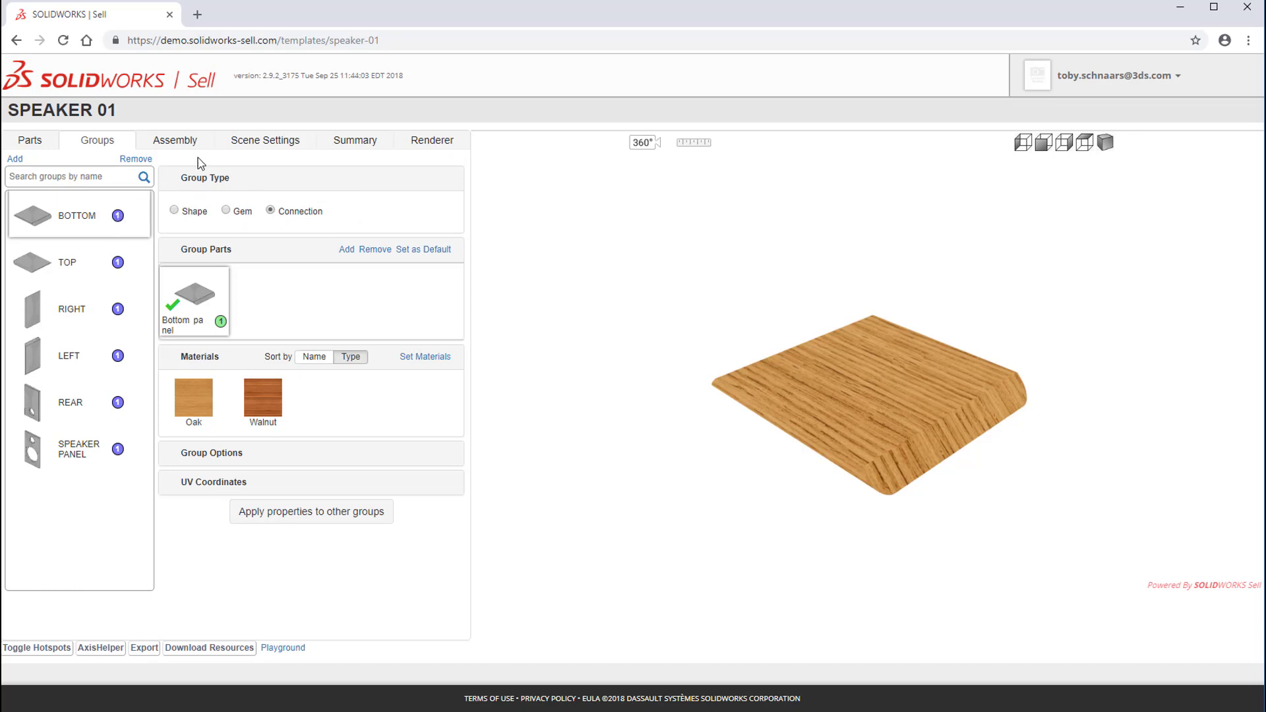
click(175, 139)
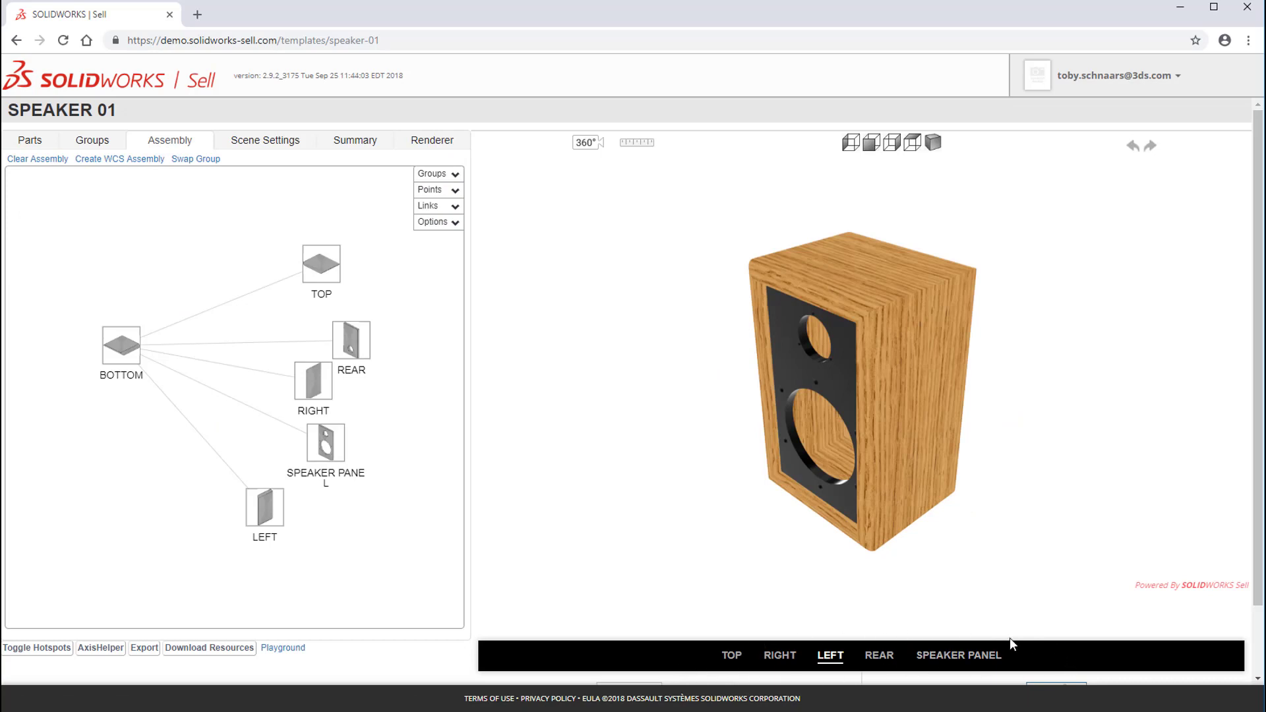
Step: Set the RIGHT, LEFT and REAR groups' type to Connection and check the assembly's configurator options
click(92, 139)
click(68, 316)
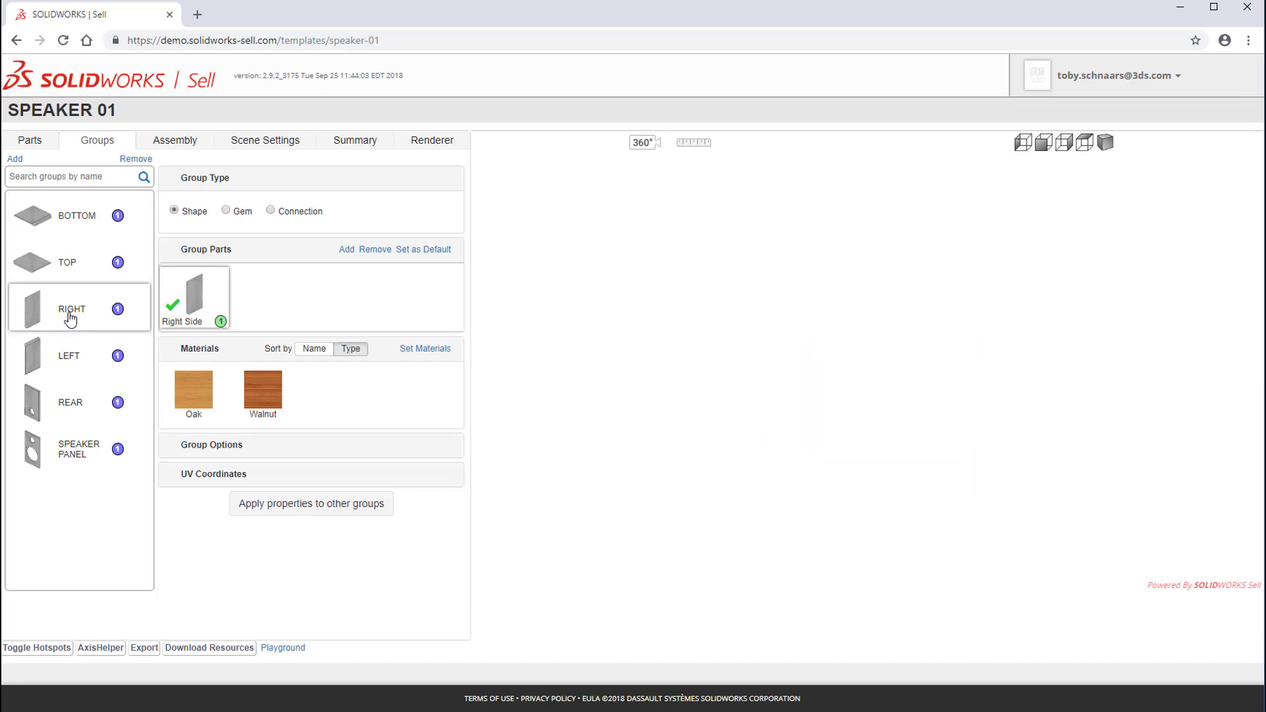
click(84, 367)
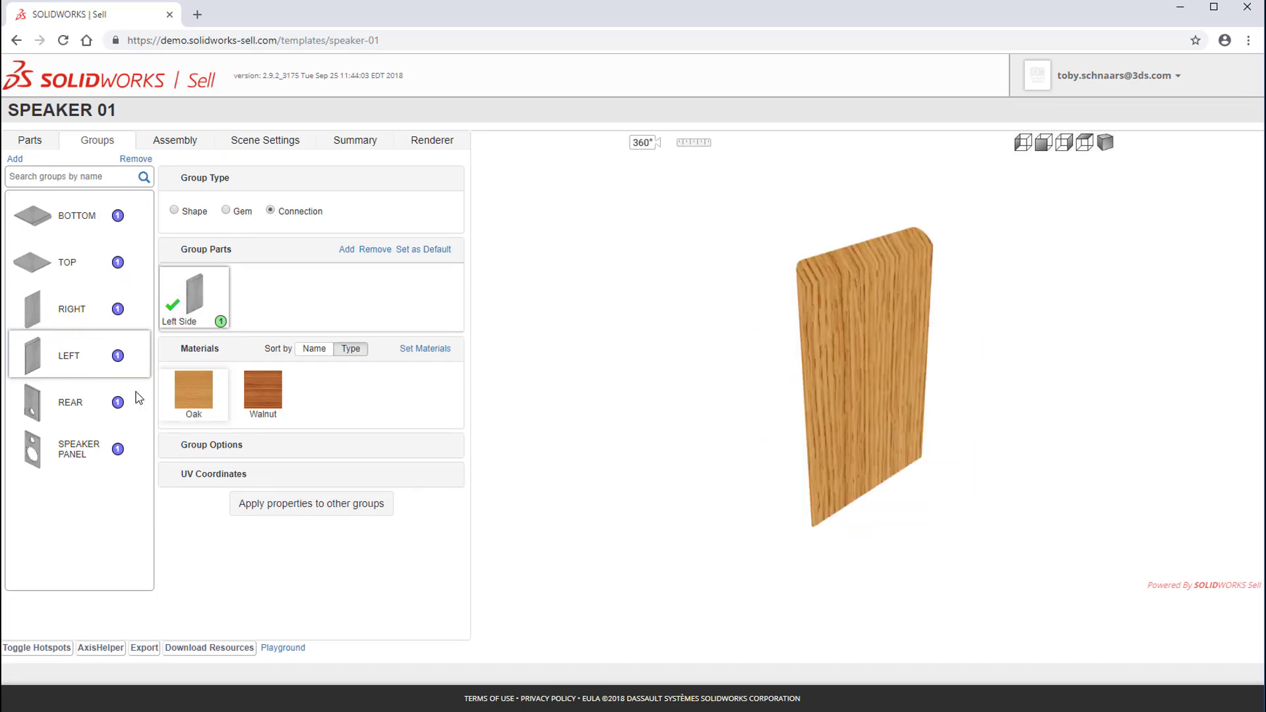
click(66, 414)
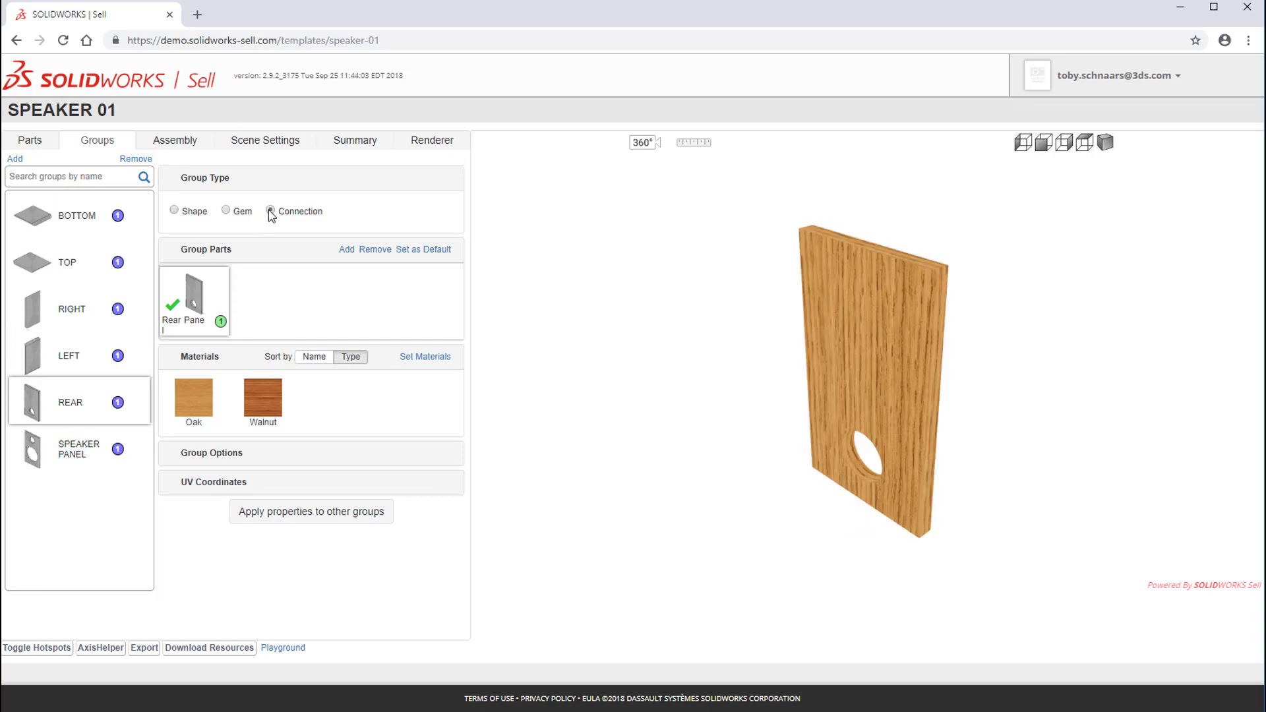
click(177, 144)
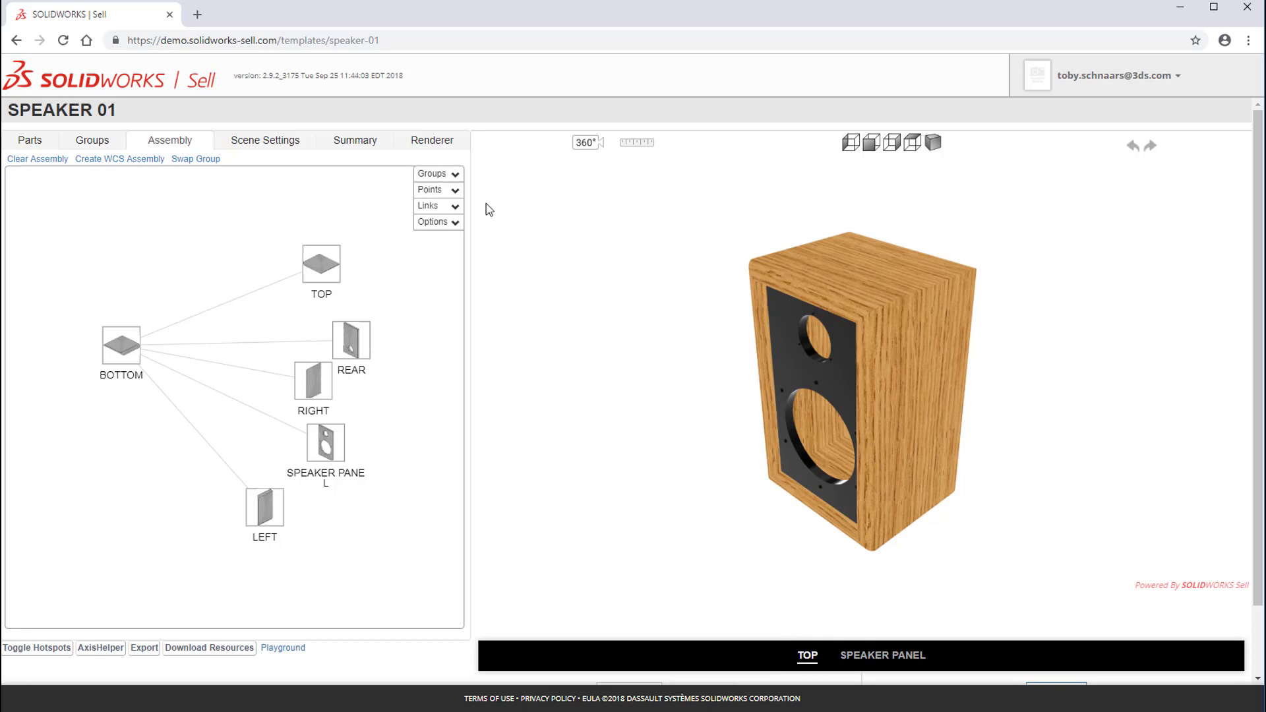
Step: Enter WOOD PANELS as the TOP group's description and return to the assembly
click(79, 148)
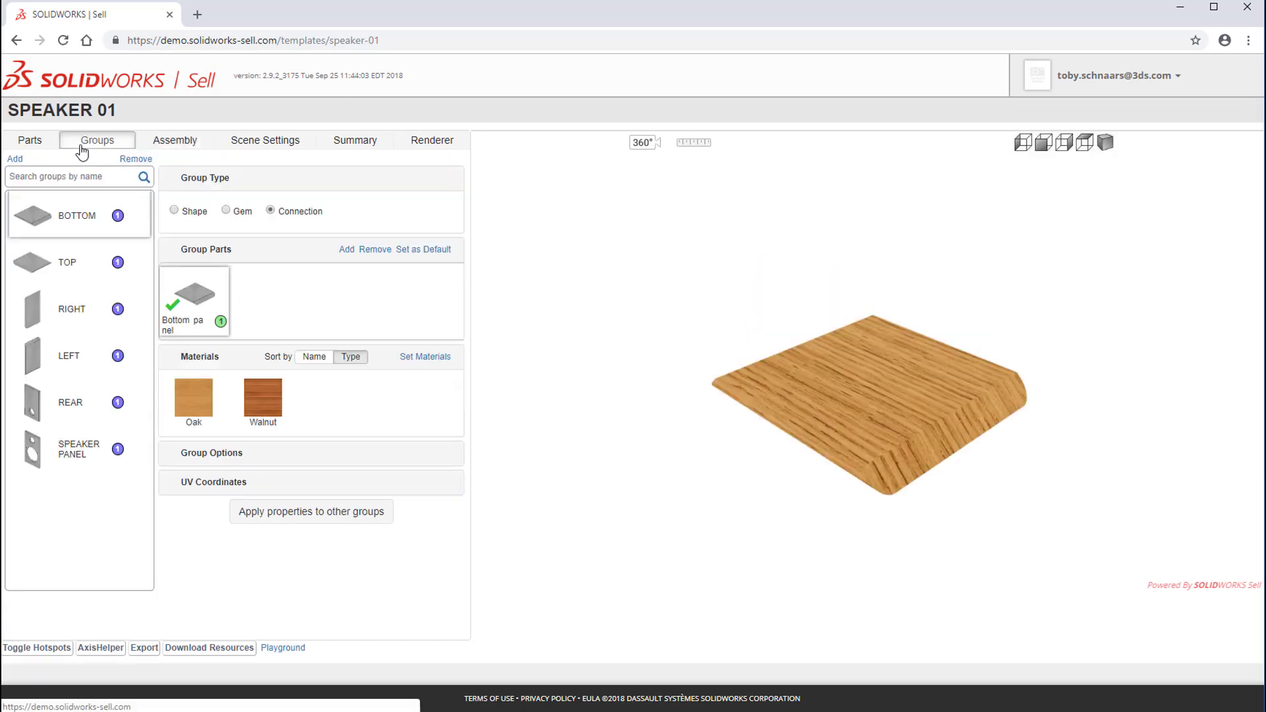
click(43, 278)
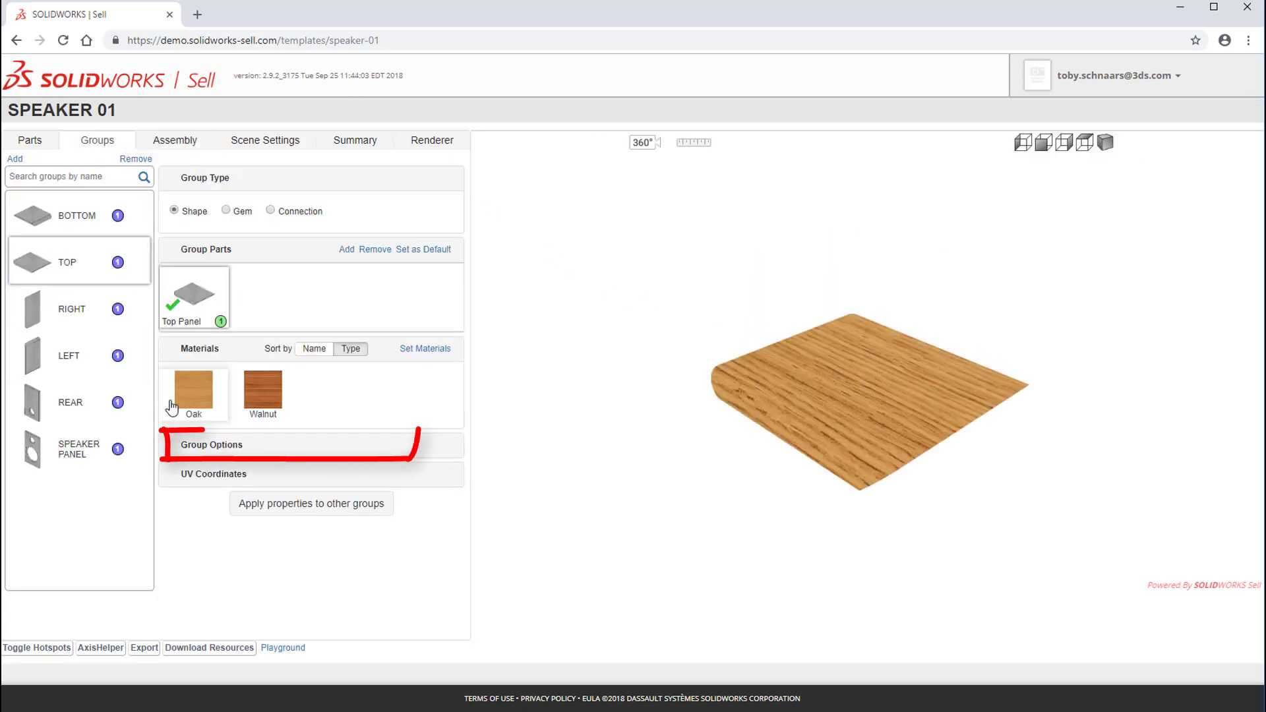
click(211, 446)
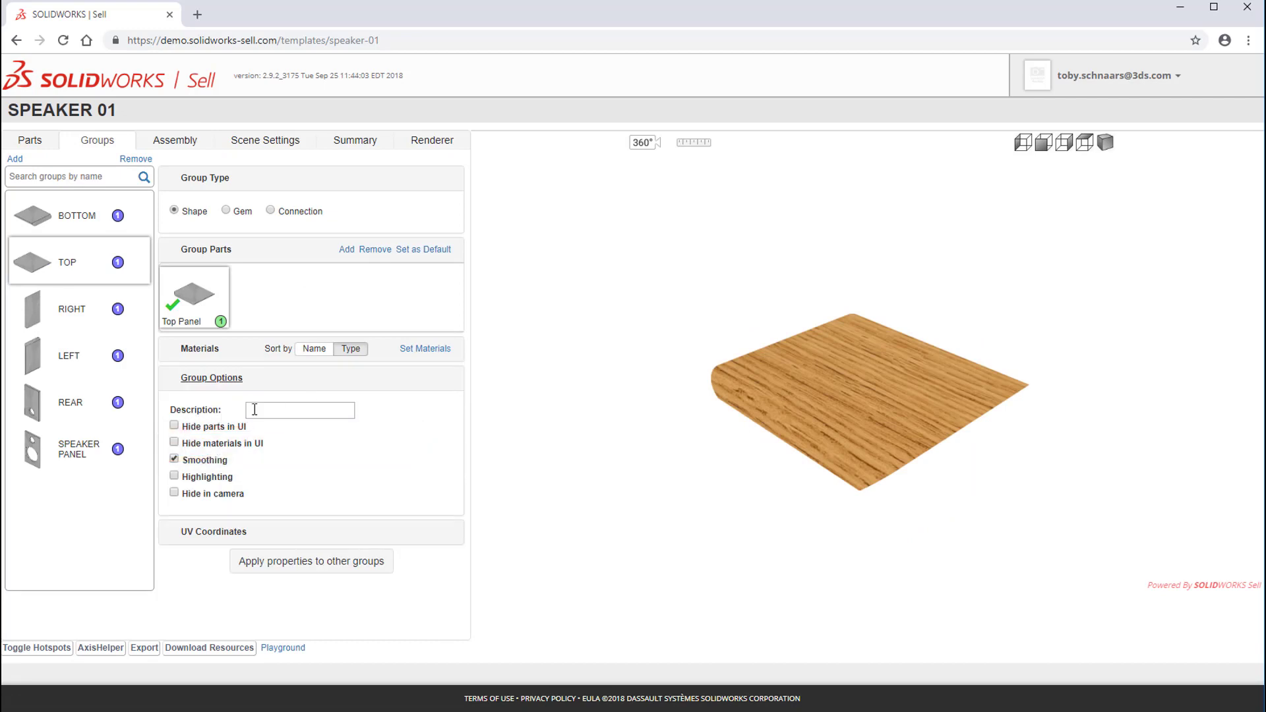
click(283, 411)
click(175, 140)
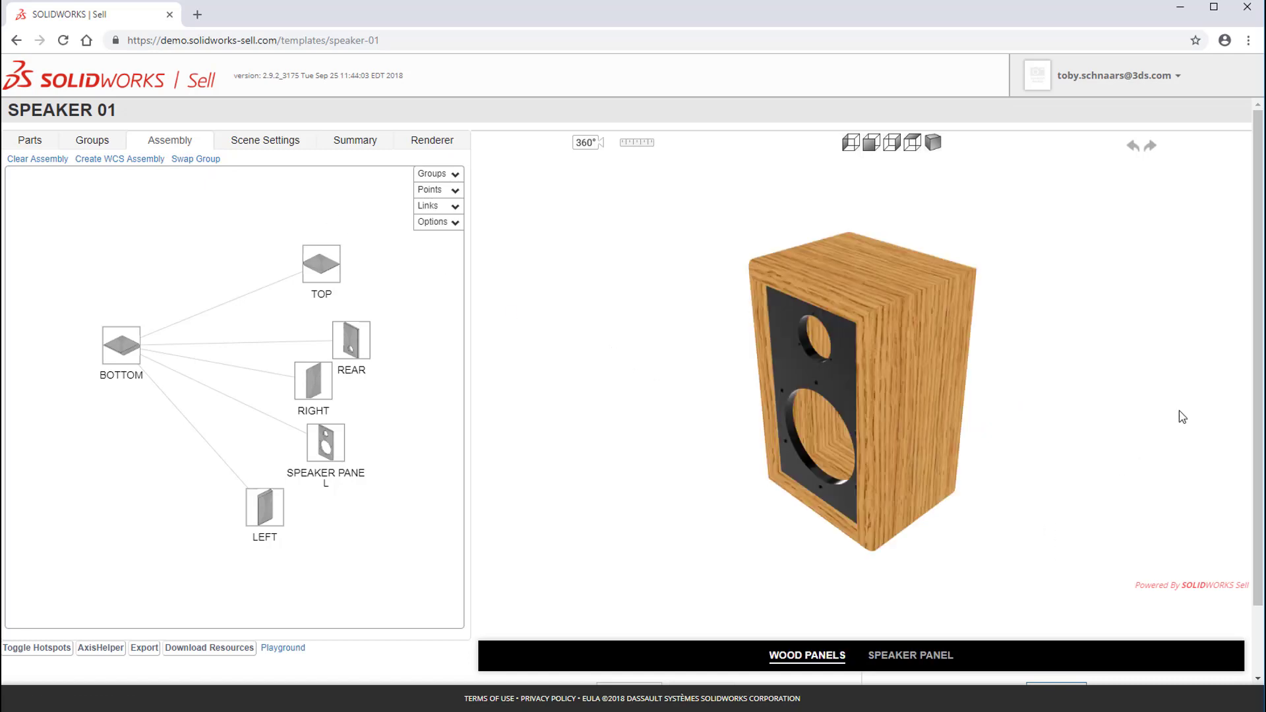
Step: Test the WOOD PANELS option by alternating between Walnut and Oak, ending on Oak
drag(1258, 373, 1258, 439)
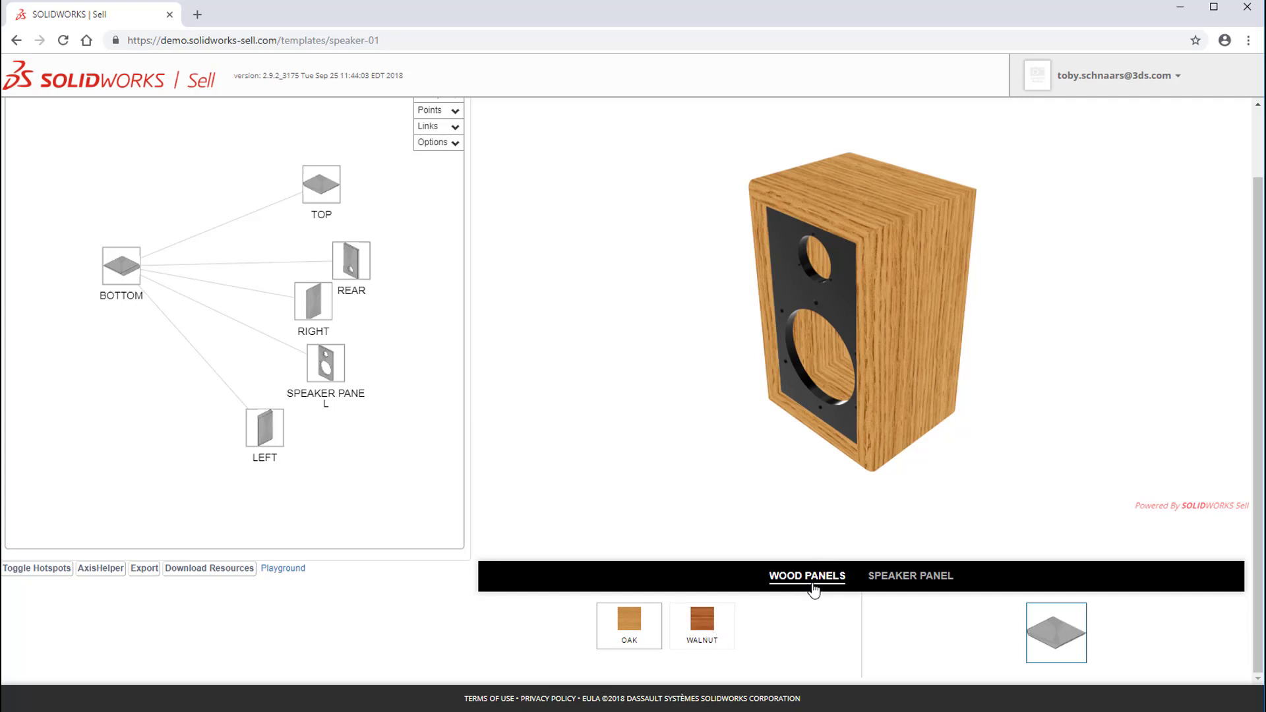
click(703, 626)
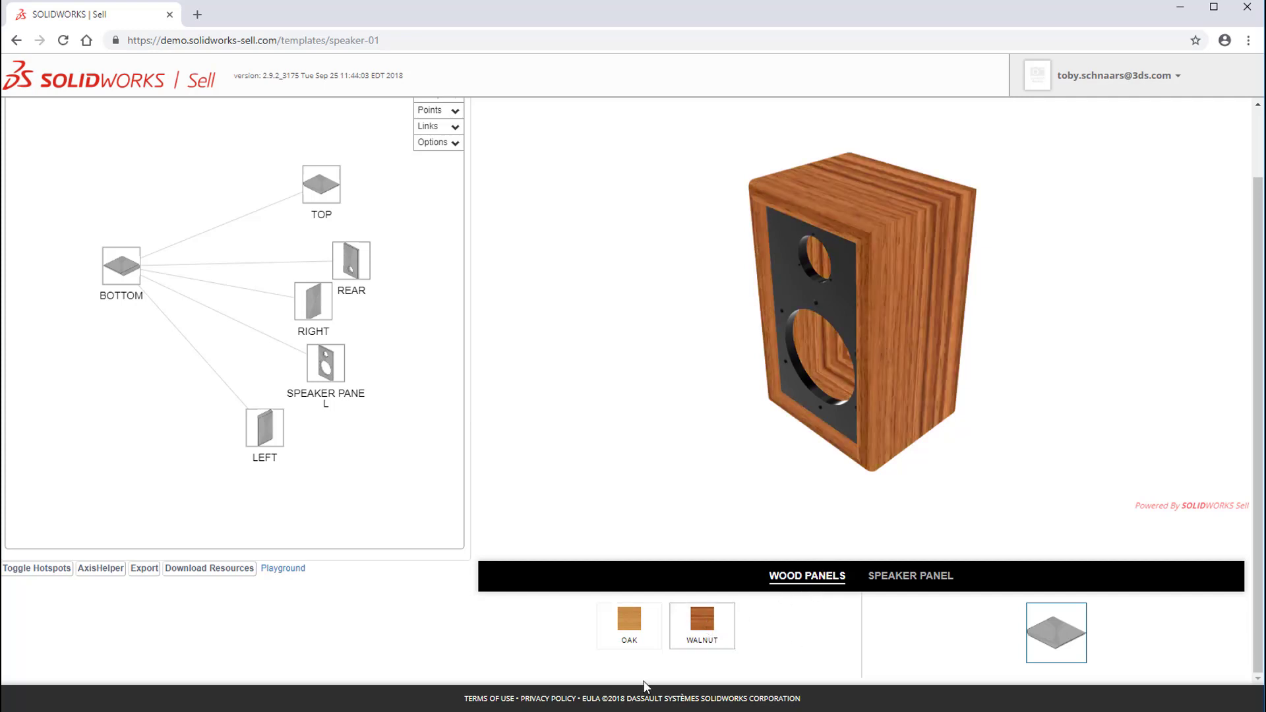
click(635, 632)
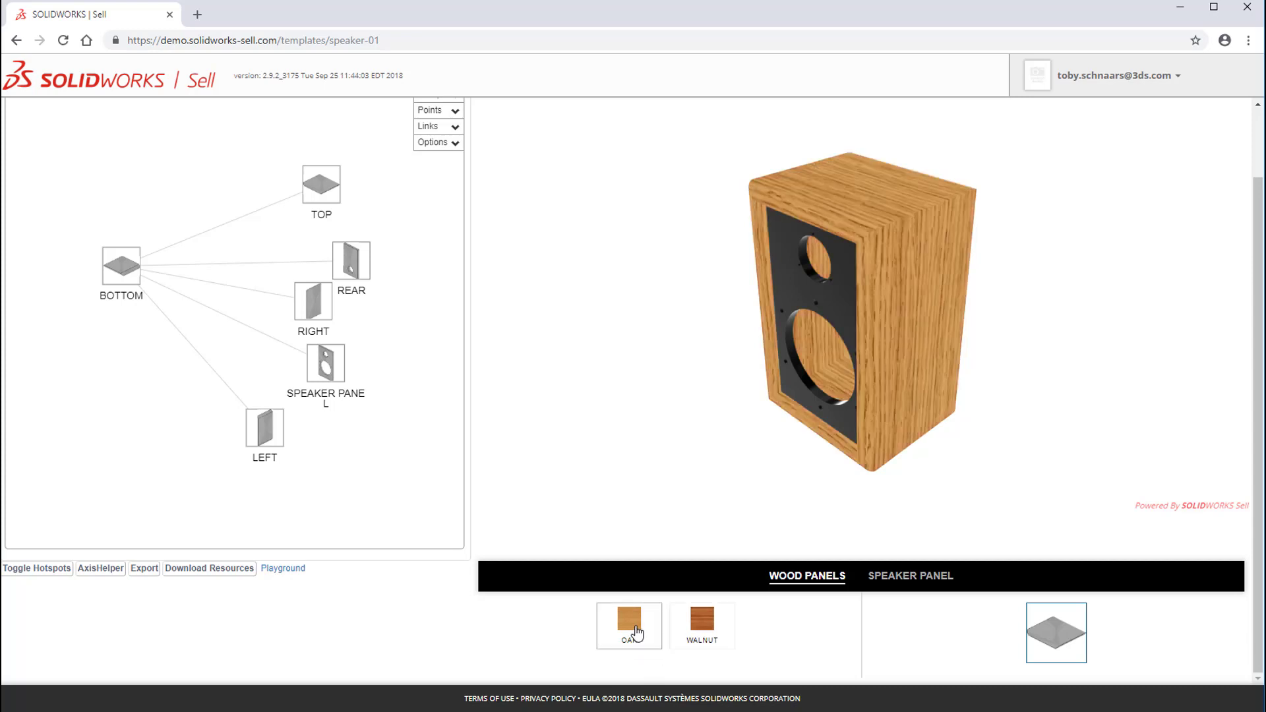
click(682, 630)
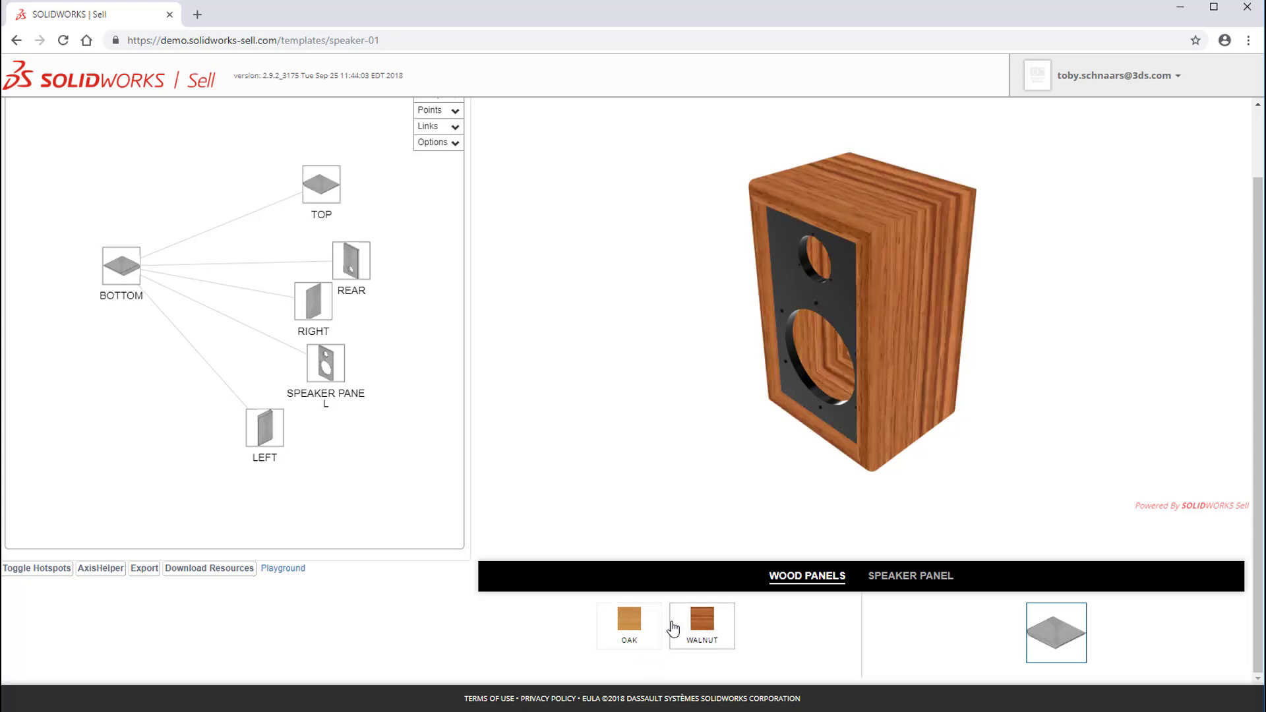
click(630, 626)
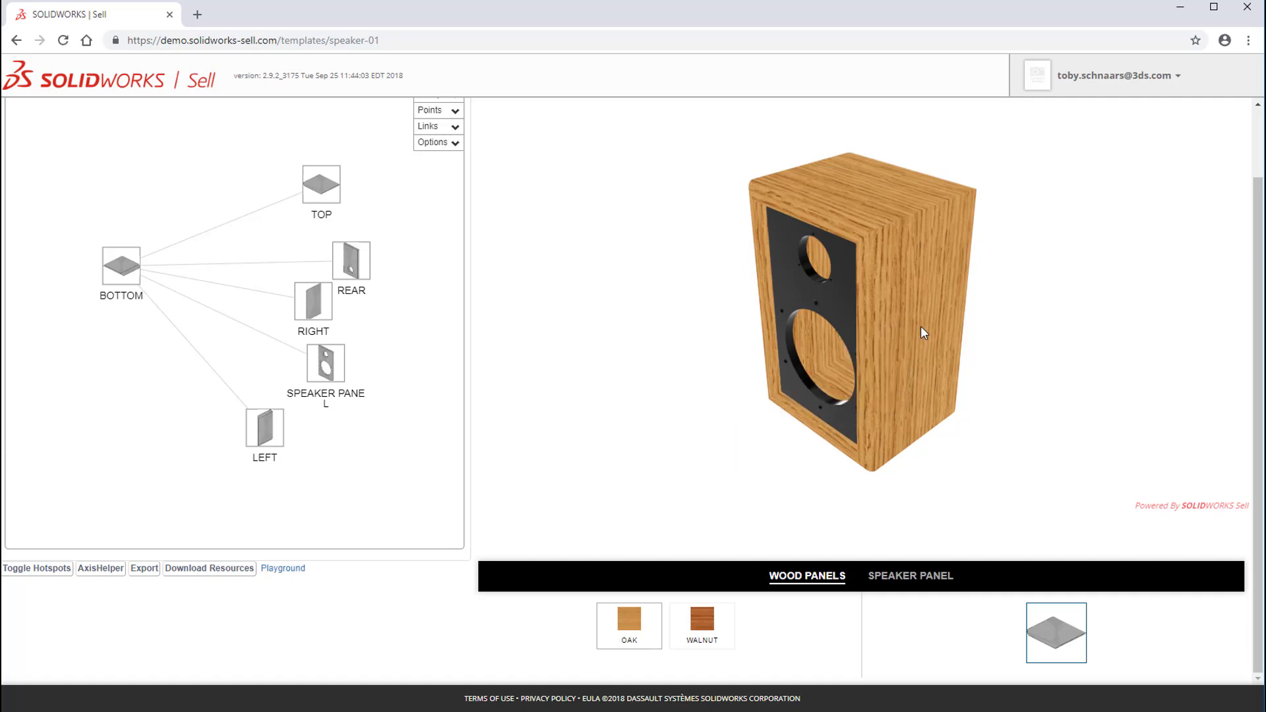
Step: Inspect the cabinet's rear and front, select the top panel, and alternate its material between Walnut and Oak, ending on Walnut
drag(923, 333, 1010, 427)
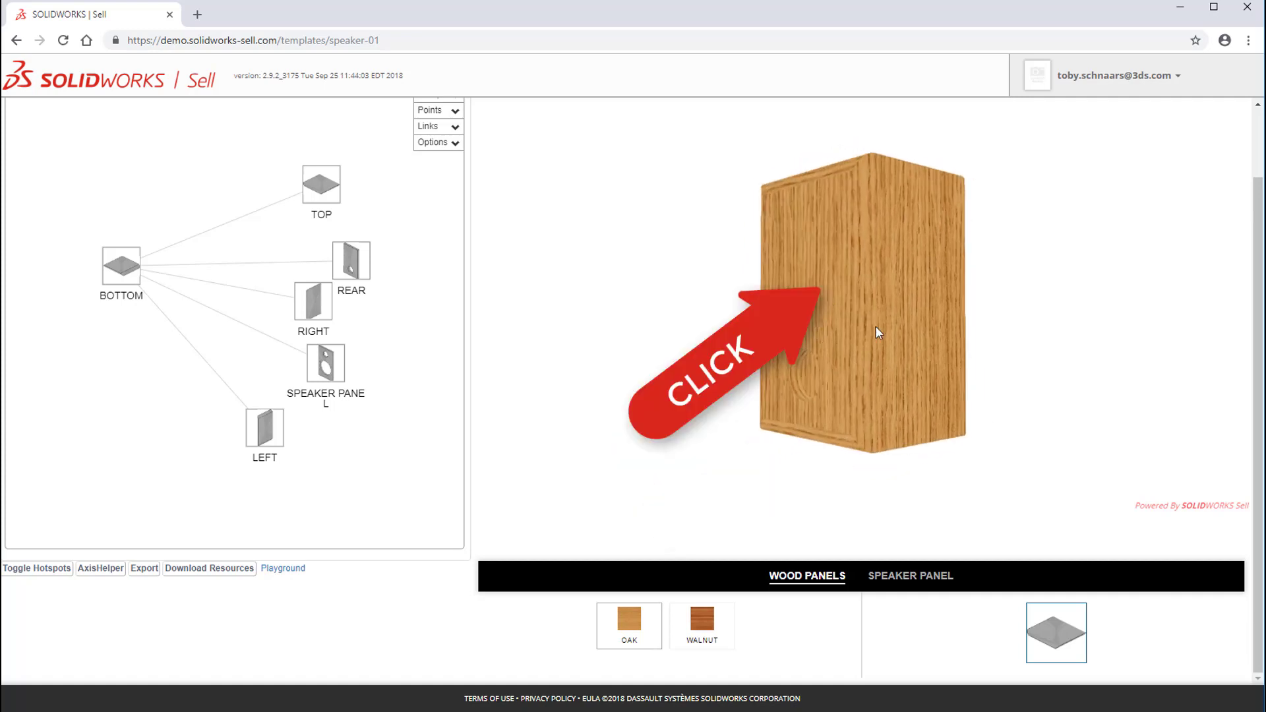
drag(876, 327, 770, 259)
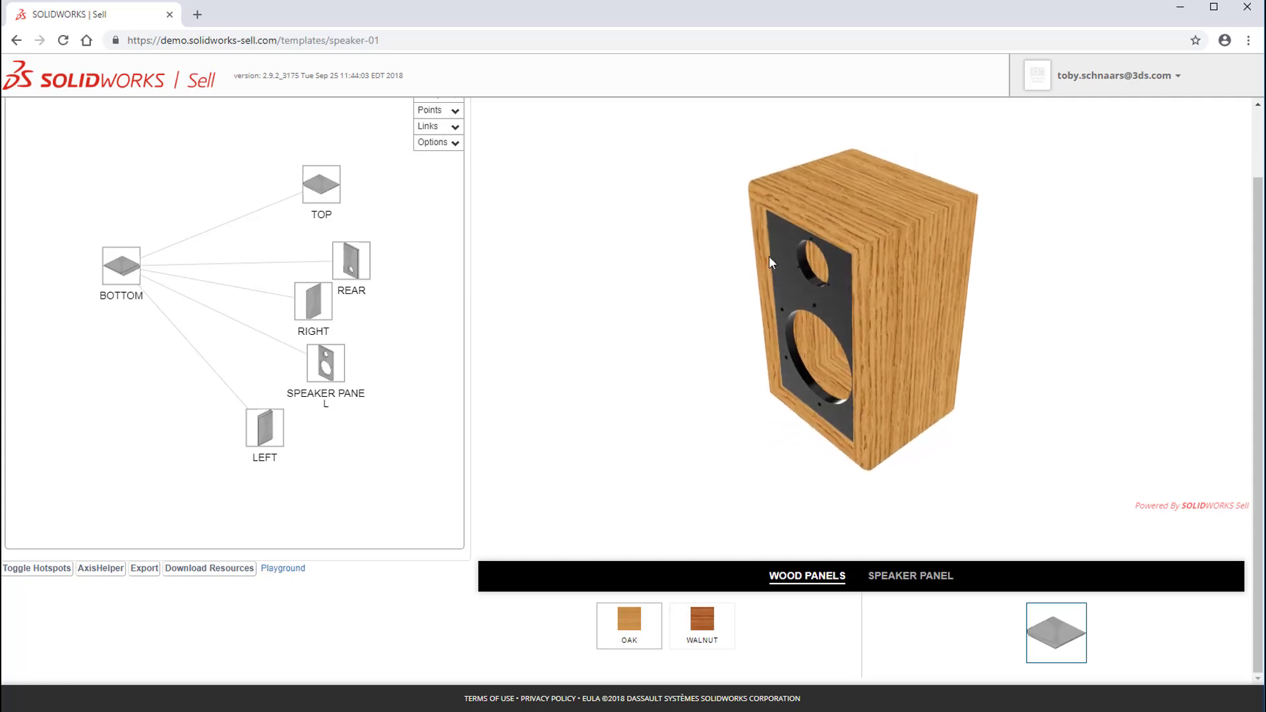
click(858, 208)
click(708, 635)
click(652, 638)
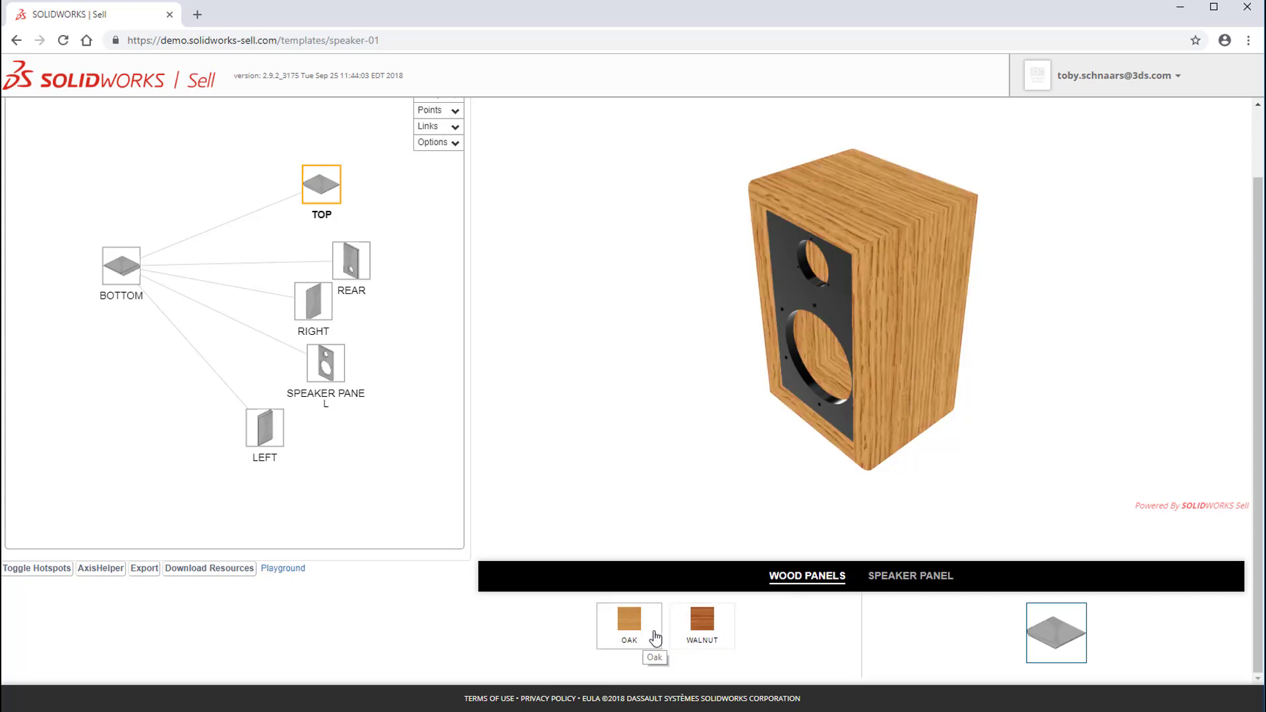
click(705, 634)
click(645, 638)
click(690, 634)
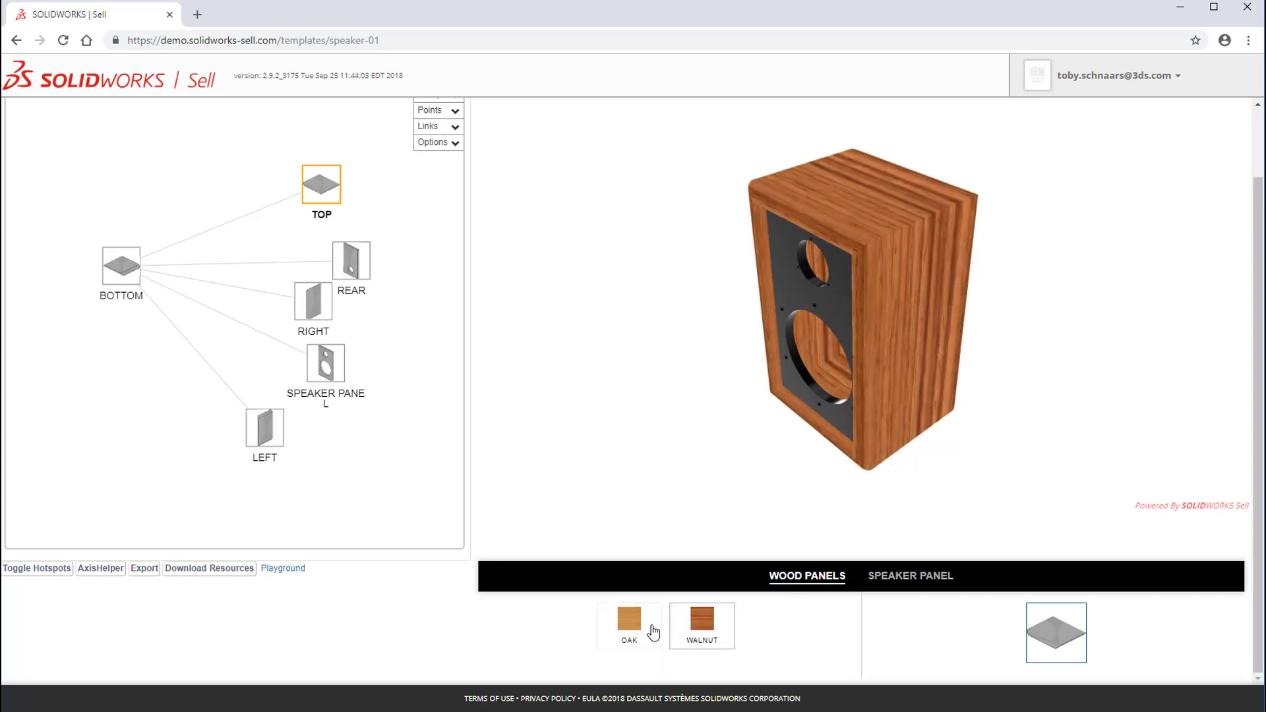
Step: Switch the wood panels to Oak, and add DM Tenino Grey from the WOOD materials to the TOP group's selectable materials
click(650, 628)
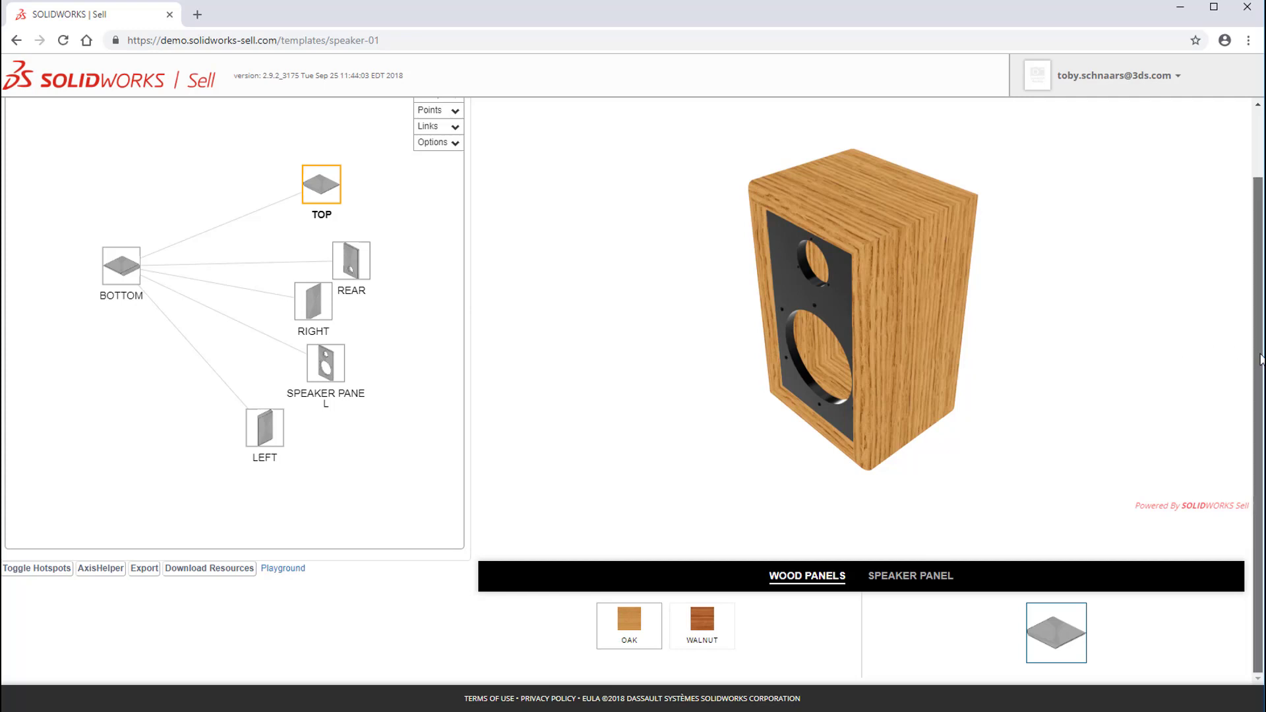
scroll(752, 153, up, 2)
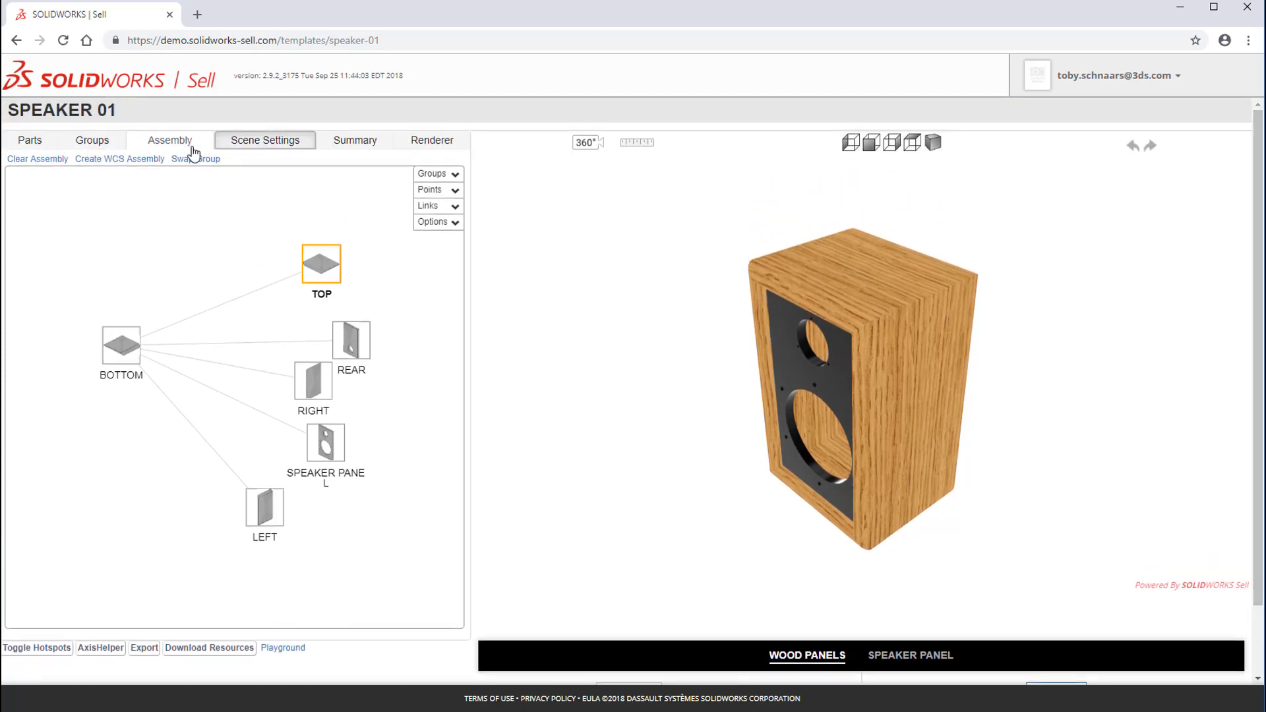
click(87, 149)
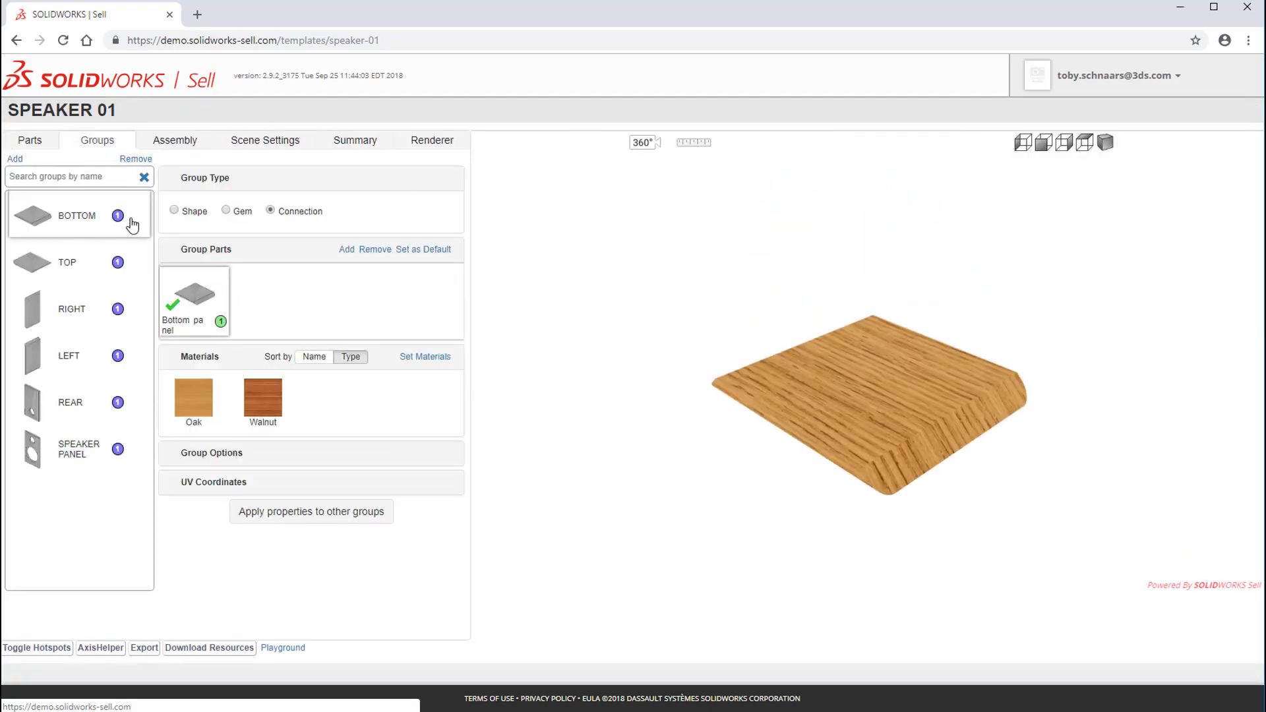
click(40, 267)
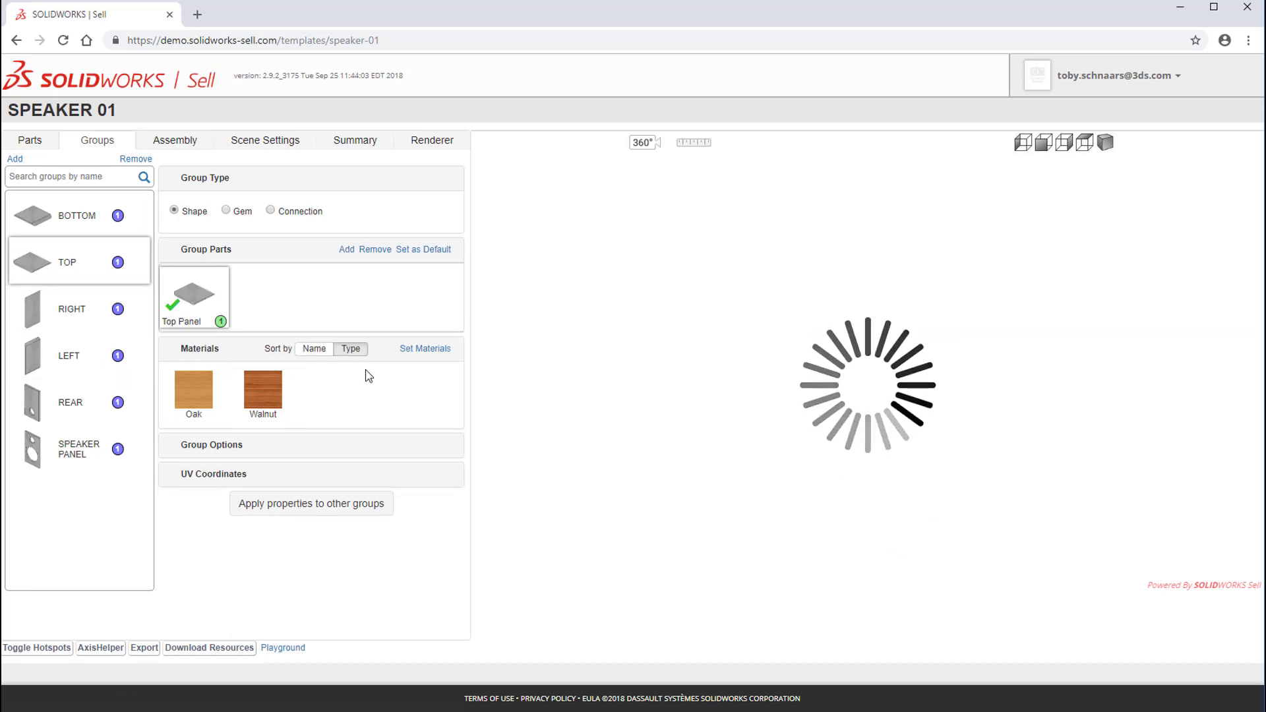
click(434, 355)
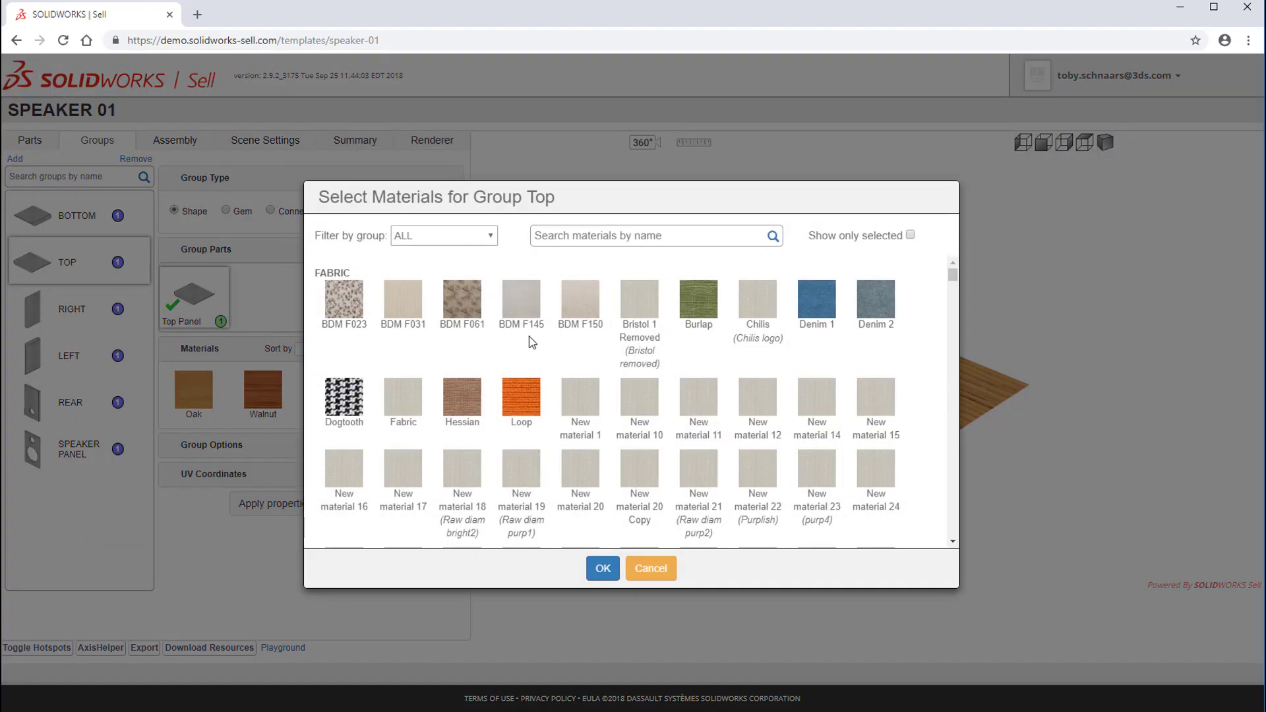
click(490, 236)
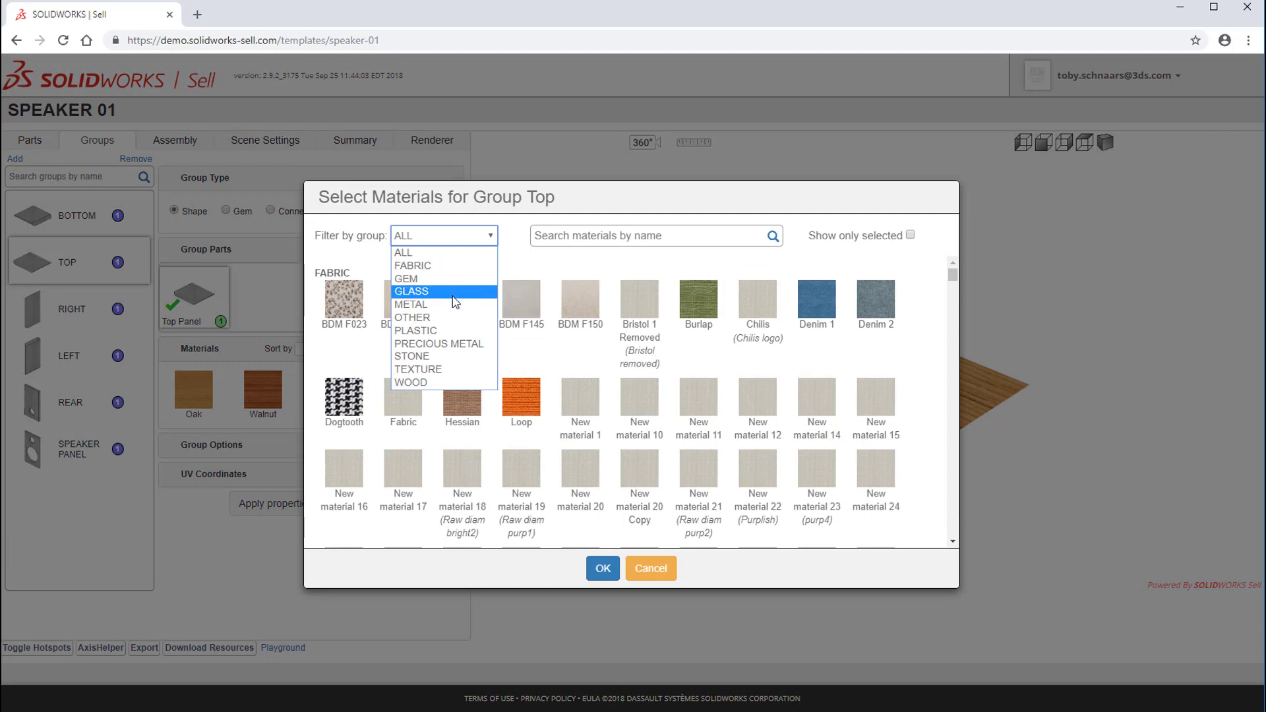
click(412, 382)
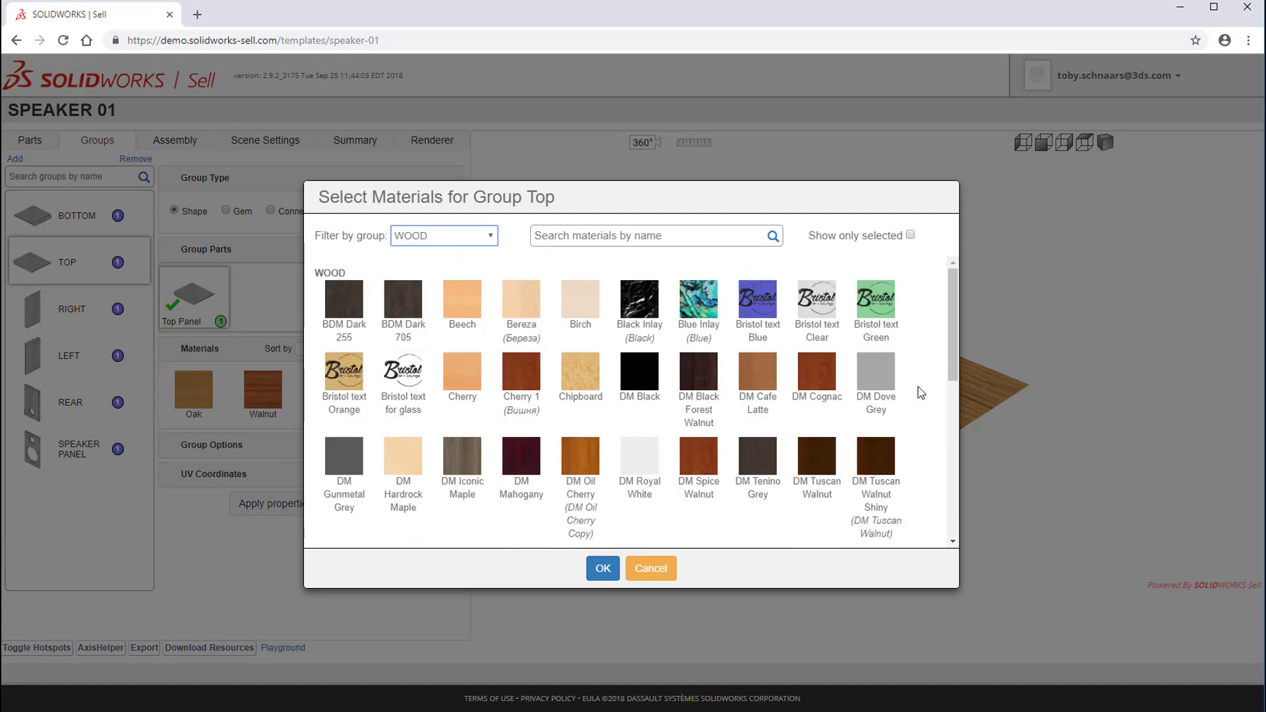
click(755, 469)
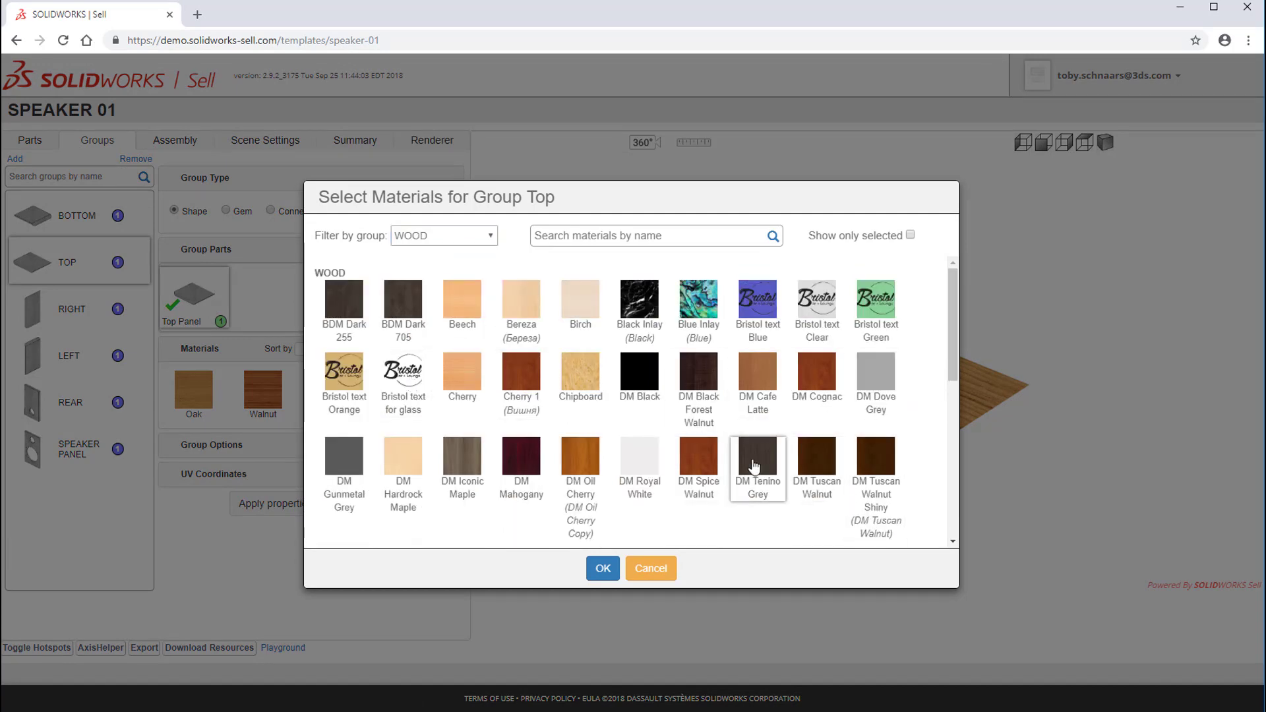
click(602, 570)
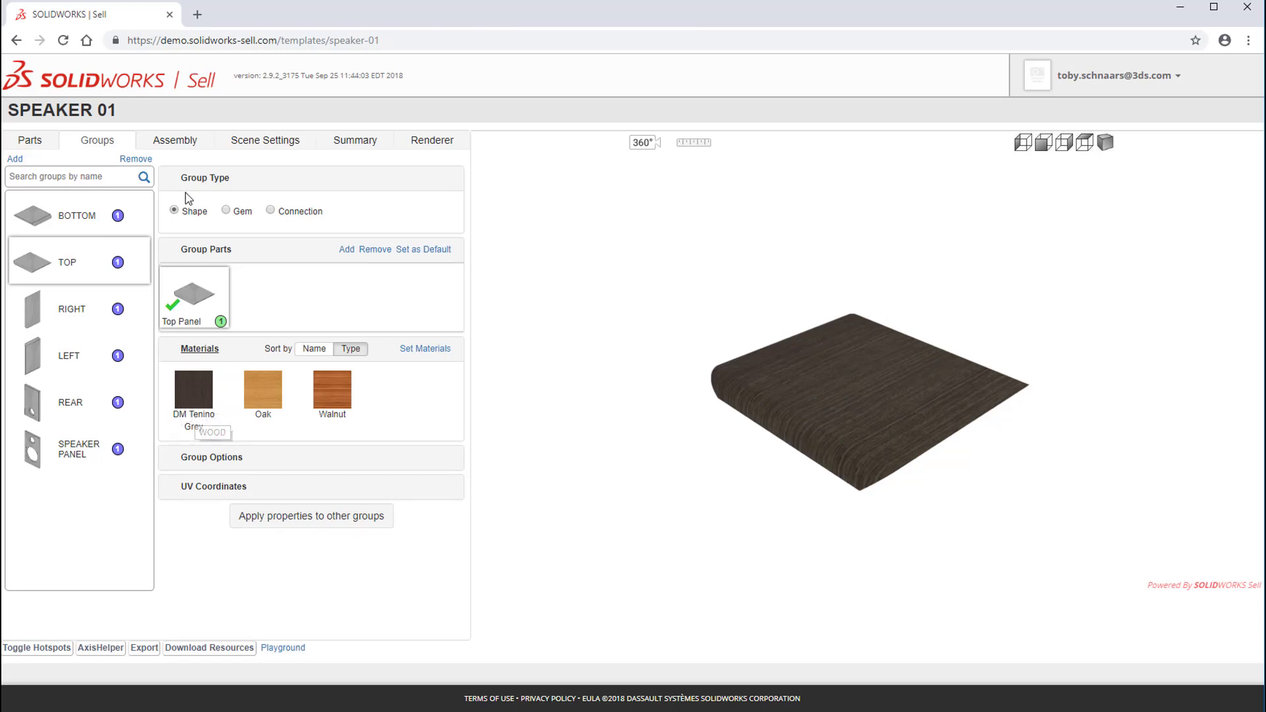
Step: Return to the assembly, apply DM Tenino Grey to the WOOD PANELS option, and inspect the cabinet from several sides
click(185, 147)
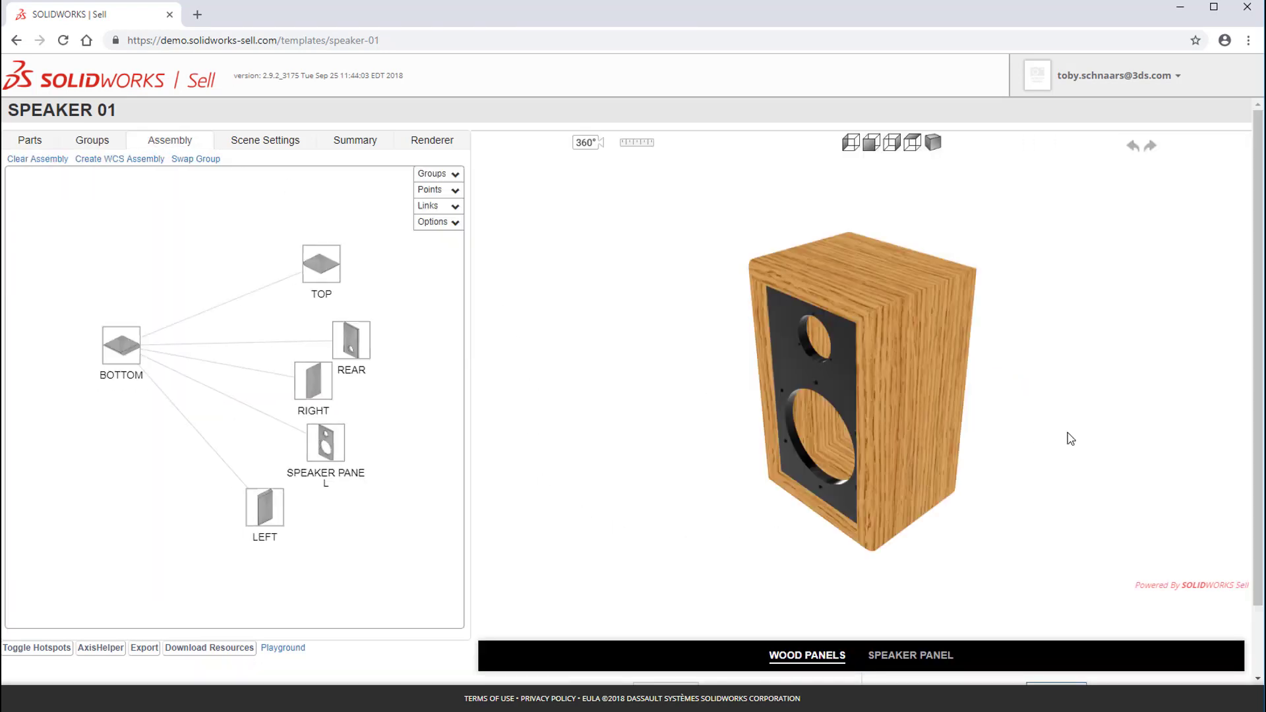
scroll(1255, 346, down, 2)
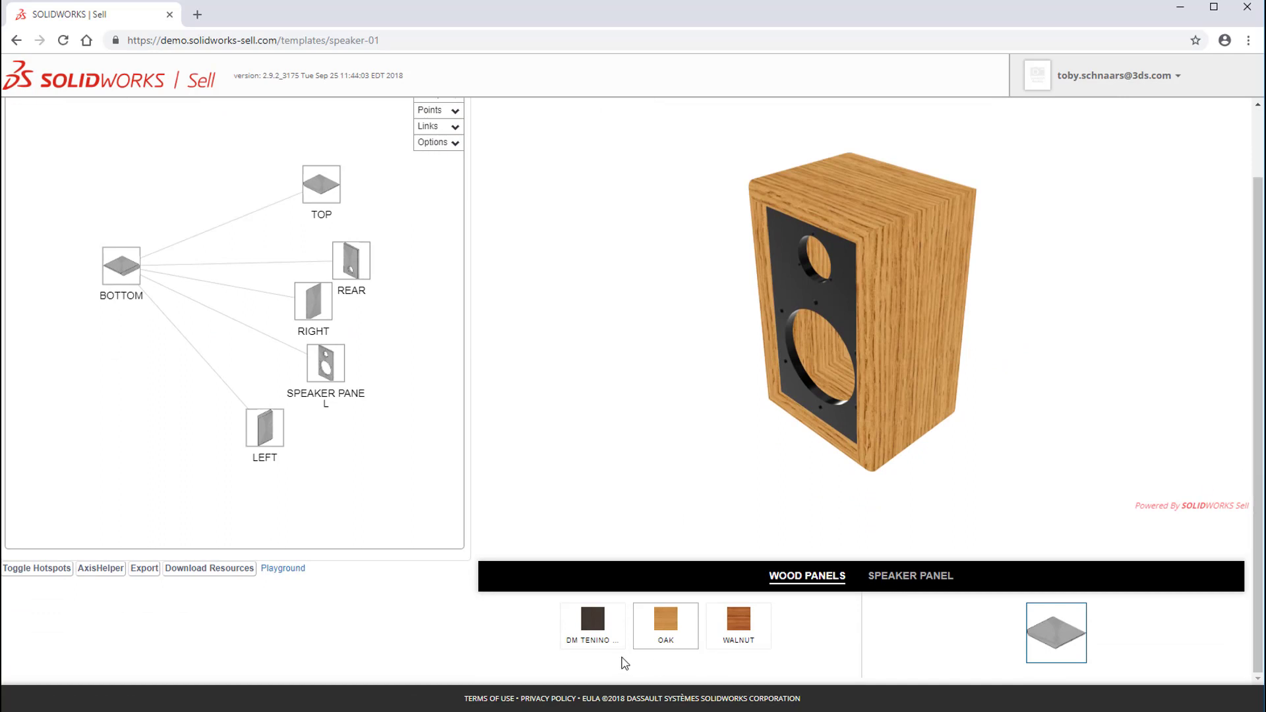
click(587, 637)
drag(686, 433, 1070, 389)
drag(1128, 335, 695, 436)
Step: Change the SPEAKER PANEL option's material to Green
click(892, 583)
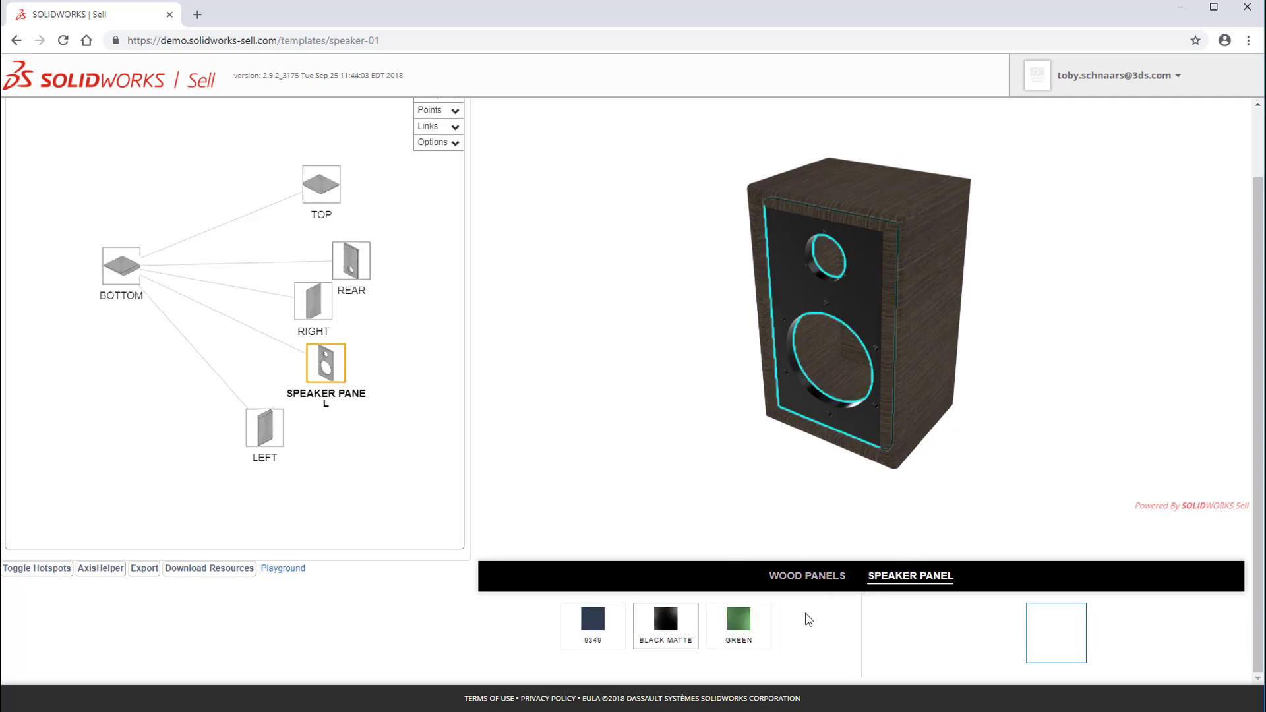
click(736, 627)
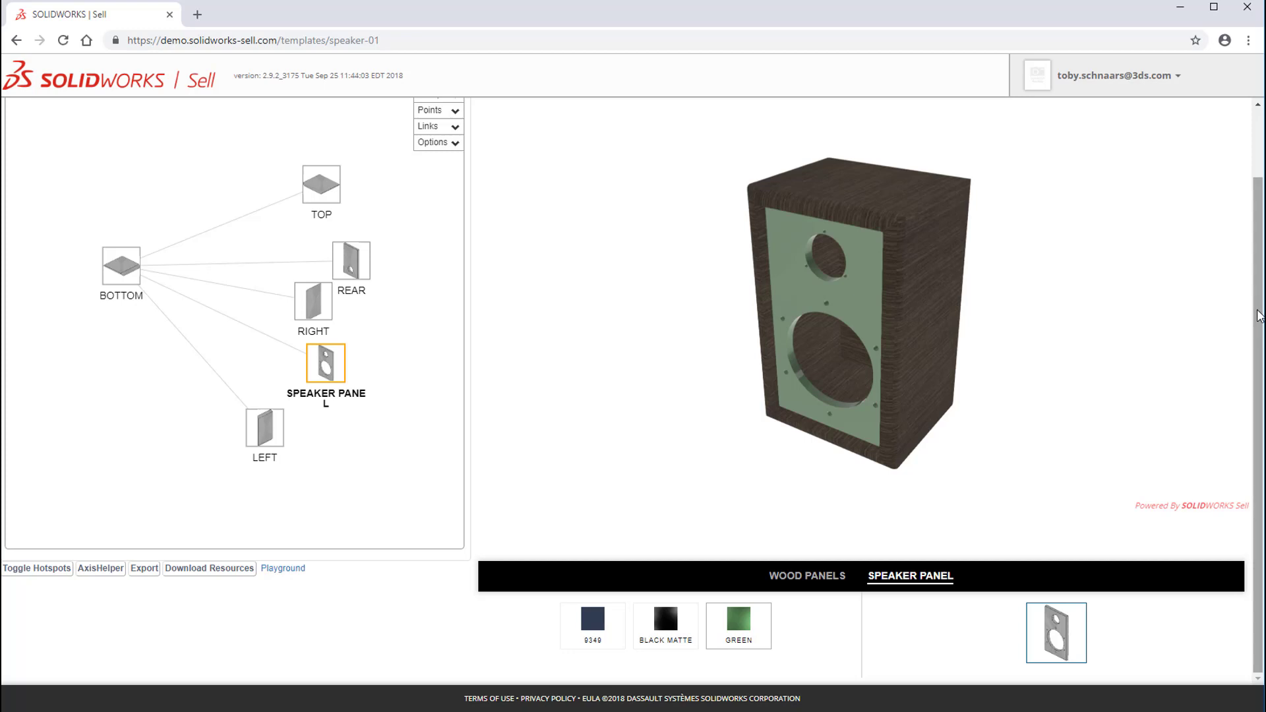
drag(1259, 318, 1262, 241)
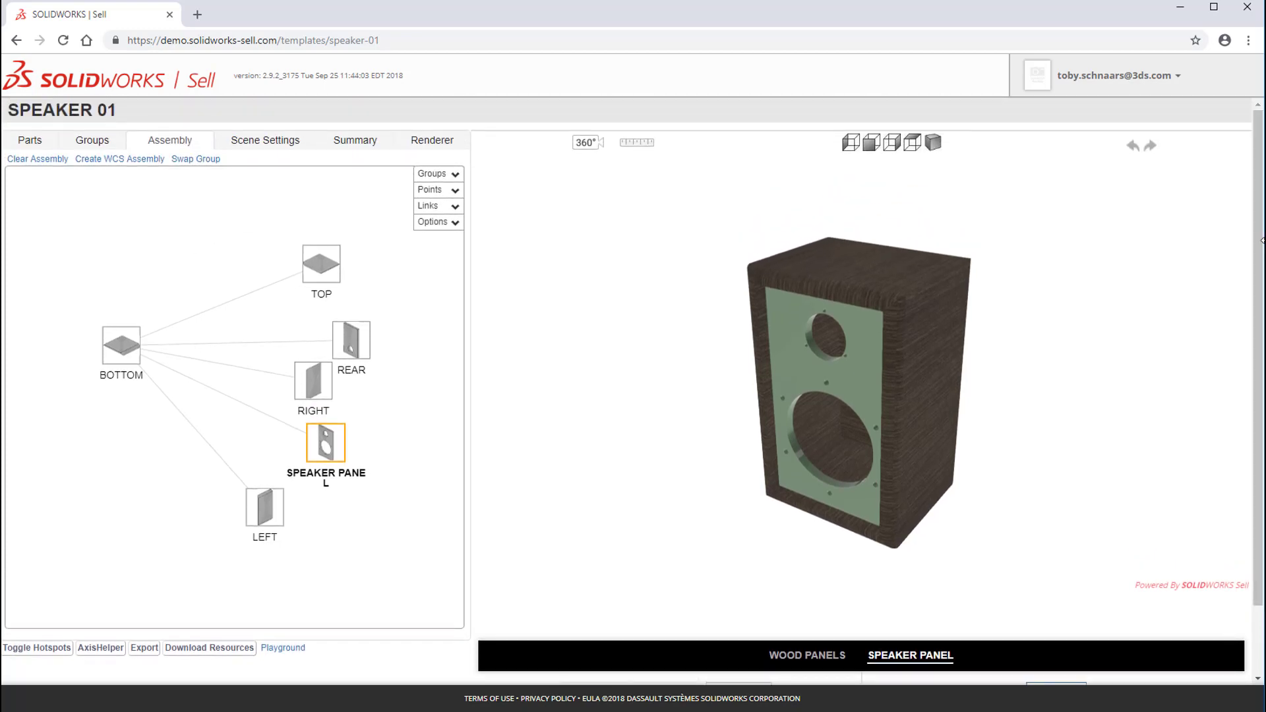